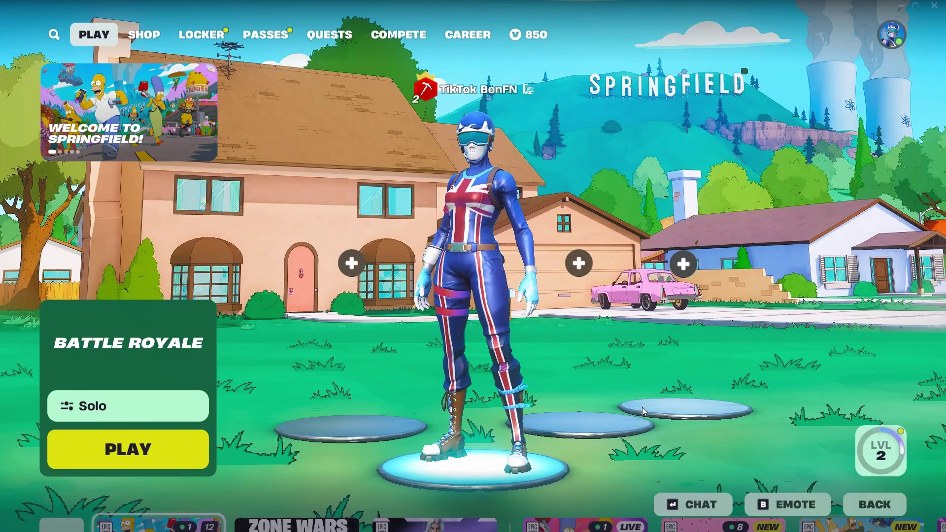
Open the video settings and set Window Mode to Fullscreen.
{"action": "key", "text": "Escape"}
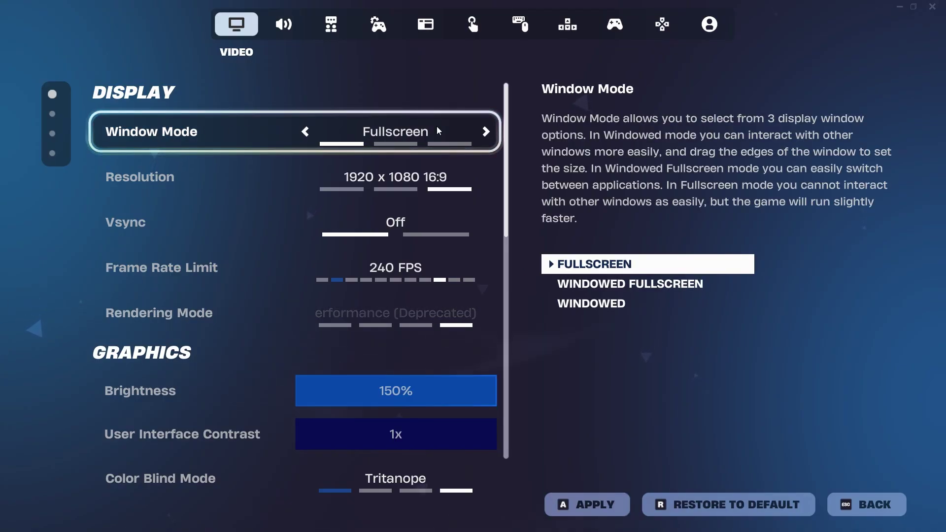
{"action": "left_click", "coordinate": [486, 132]}
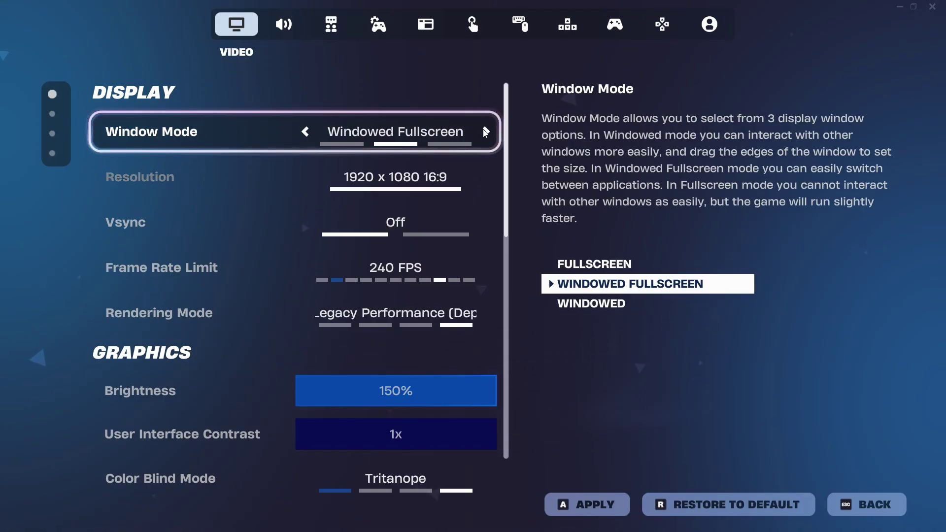
{"action": "left_click", "coordinate": [486, 132]}
{"action": "left_click", "coordinate": [486, 132]}
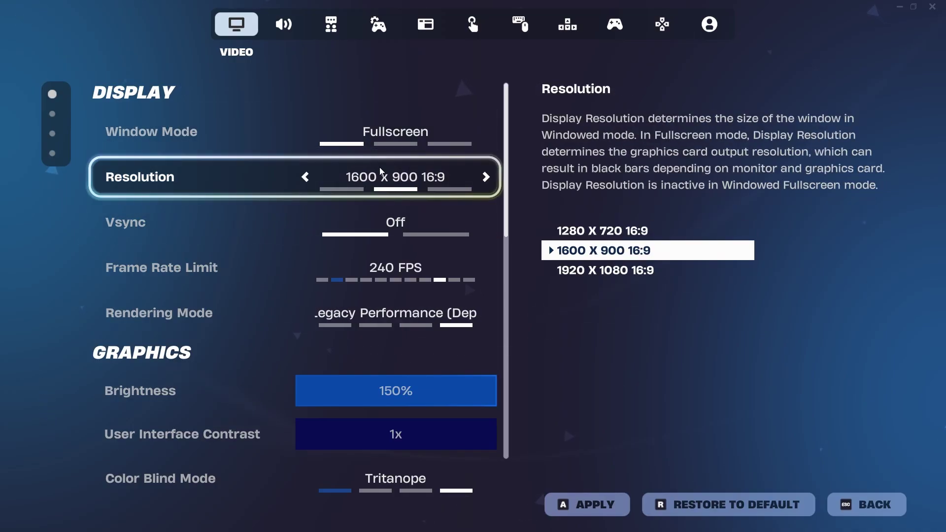
Set the display Resolution to 1920 x 1080 16:9 and Vsync to Off.
{"action": "left_click", "coordinate": [486, 178]}
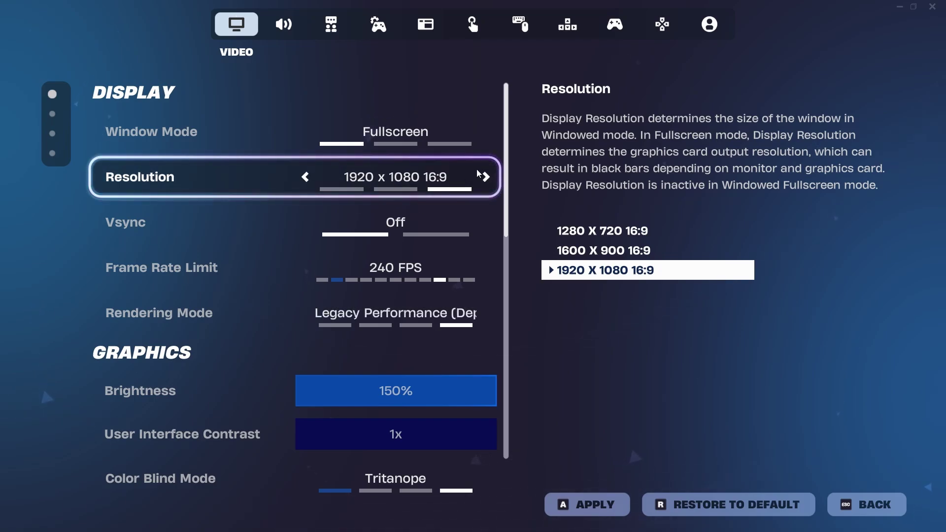
{"action": "scroll", "coordinate": [223, 205], "scroll_direction": "down", "scroll_amount": 1}
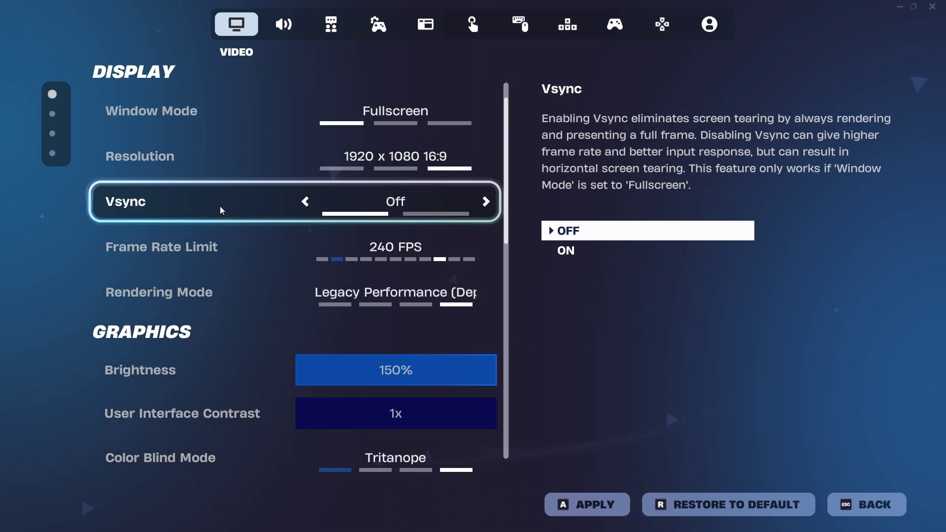
{"action": "left_click", "coordinate": [306, 199]}
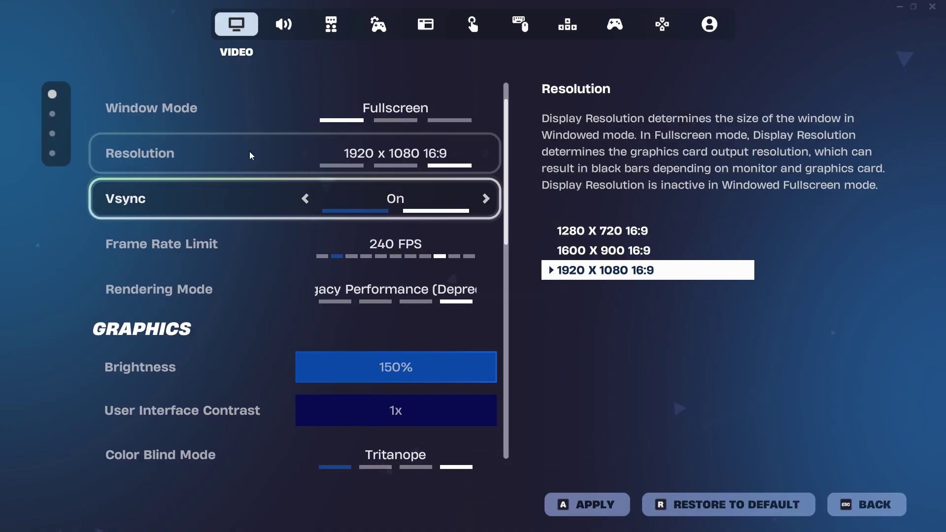
{"action": "left_click", "coordinate": [305, 199]}
Lower the Frame Rate Limit to 120 FPS.
{"action": "scroll", "coordinate": [283, 215], "scroll_direction": "down", "scroll_amount": 1}
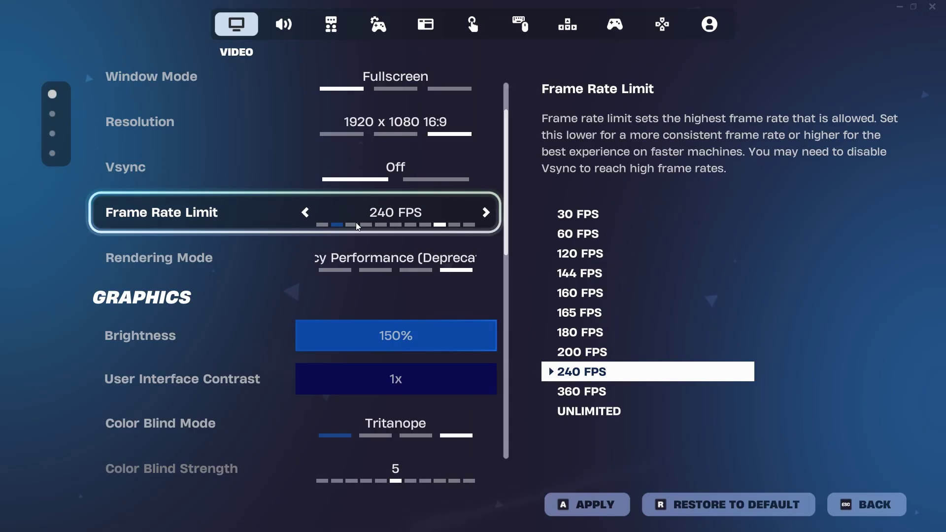
{"action": "left_click", "coordinate": [306, 212]}
{"action": "left_click", "coordinate": [305, 213]}
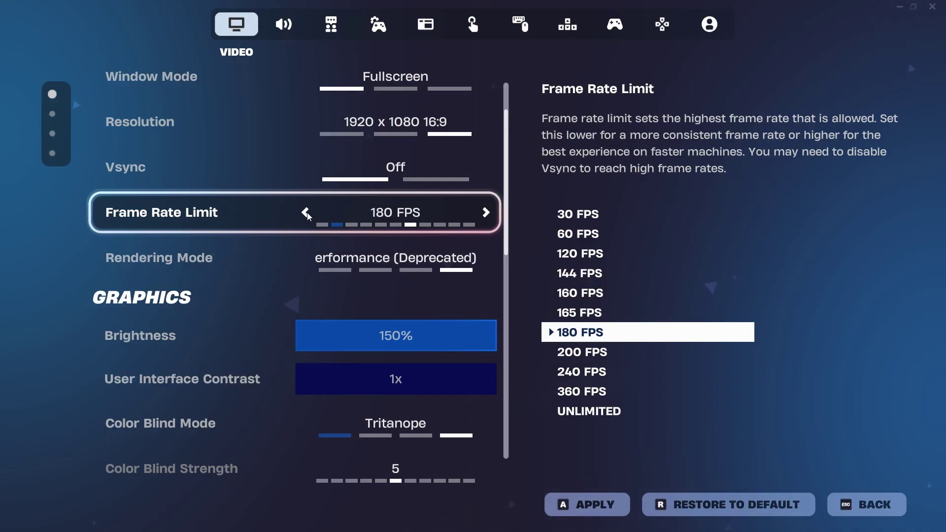
{"action": "left_click", "coordinate": [305, 212]}
{"action": "left_click", "coordinate": [306, 213]}
{"action": "left_click", "coordinate": [305, 212]}
{"action": "left_click", "coordinate": [306, 213]}
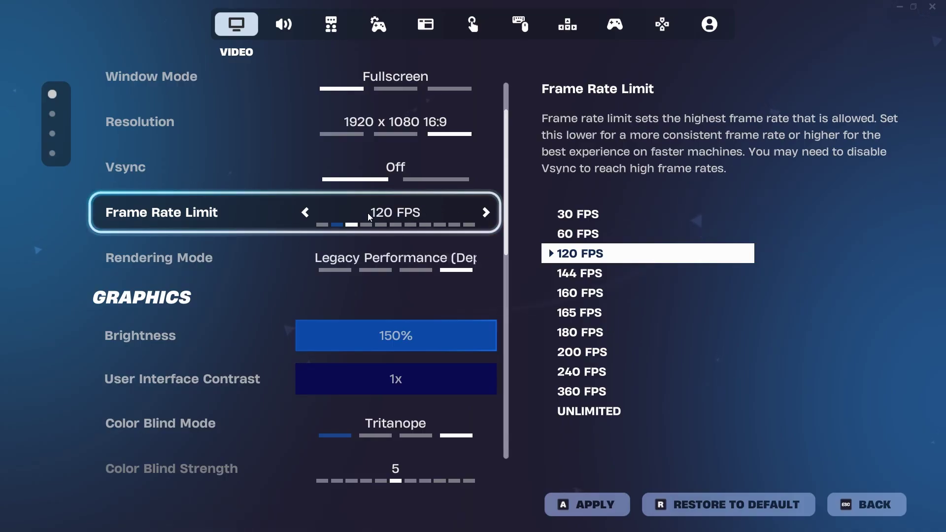
Raise the Frame Rate Limit to Unlimited and bring it back down to 240 FPS.
{"action": "left_click", "coordinate": [481, 211]}
{"action": "left_click", "coordinate": [481, 211]}
{"action": "left_click", "coordinate": [481, 211]}
{"action": "left_click", "coordinate": [480, 212]}
{"action": "left_click", "coordinate": [481, 212]}
{"action": "left_click", "coordinate": [481, 212]}
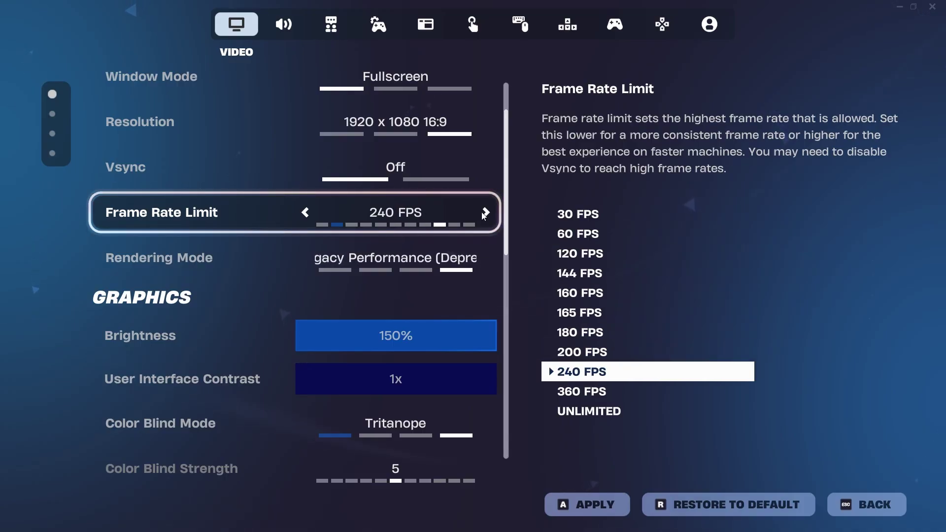
{"action": "left_click", "coordinate": [482, 212]}
{"action": "left_click", "coordinate": [482, 213]}
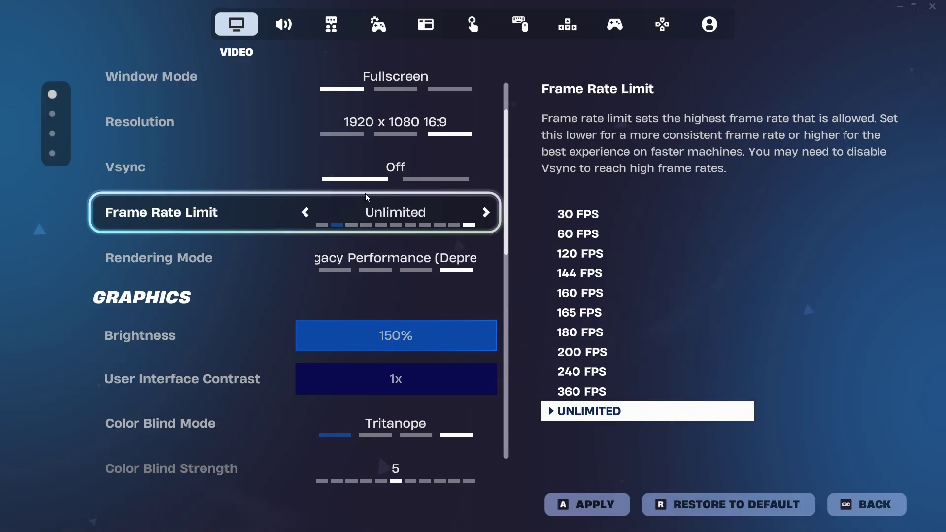
{"action": "left_click", "coordinate": [306, 213]}
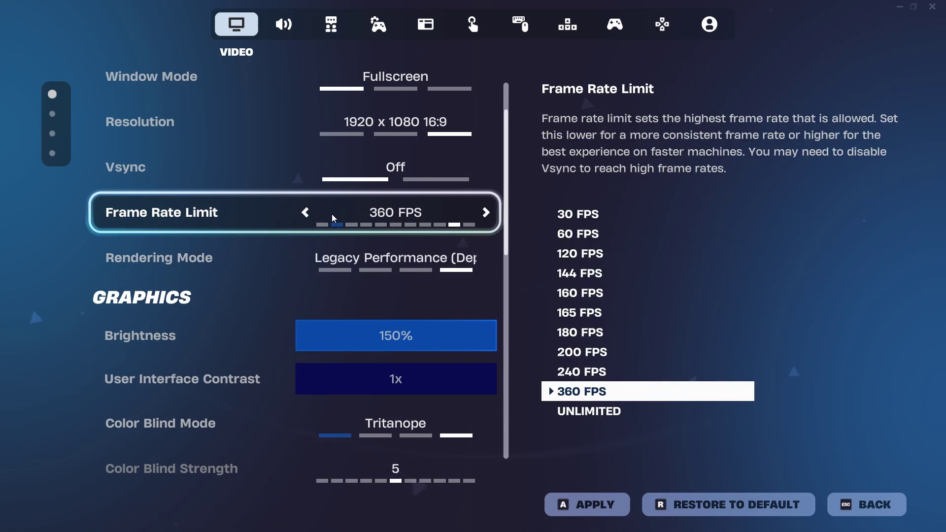
{"action": "left_click", "coordinate": [306, 212]}
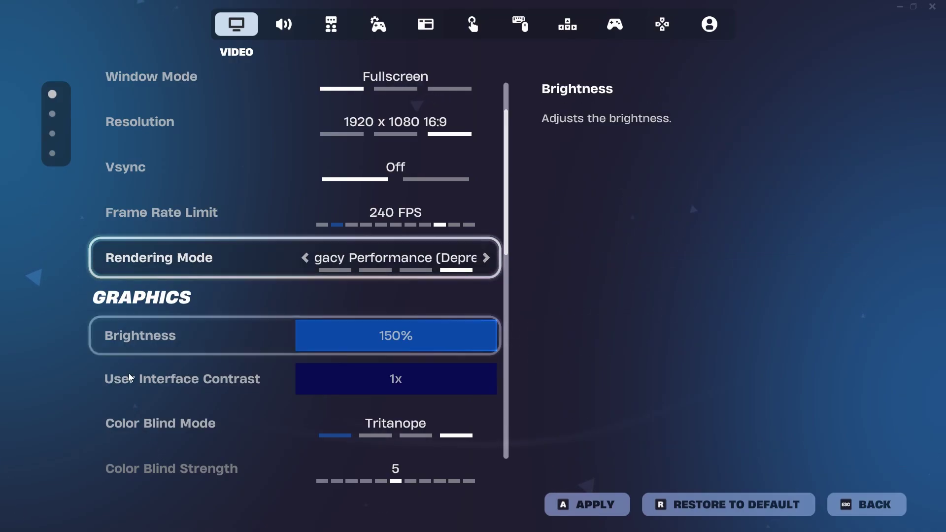
Try the Performance option for Rendering Mode and return it to Legacy Performance (Deprecated).
{"action": "scroll", "coordinate": [170, 297], "scroll_direction": "down", "scroll_amount": 2}
{"action": "scroll", "coordinate": [185, 208], "scroll_direction": "up", "scroll_amount": 2}
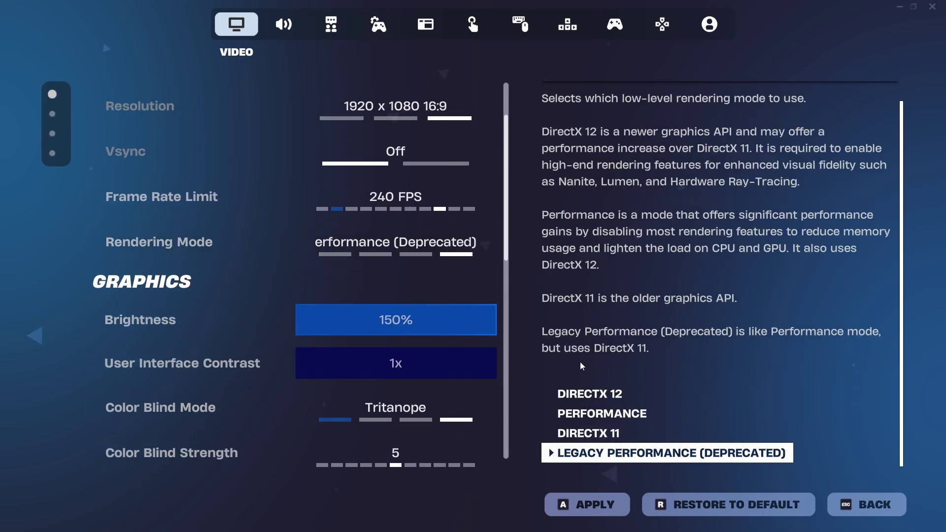
{"action": "left_click", "coordinate": [296, 245]}
{"action": "left_click", "coordinate": [295, 245]}
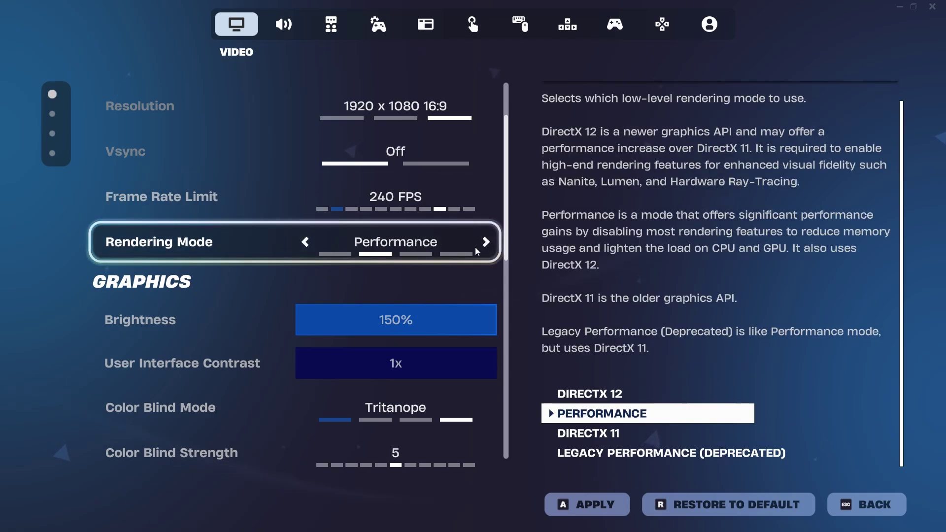
{"action": "left_click", "coordinate": [402, 241]}
{"action": "left_click", "coordinate": [323, 246]}
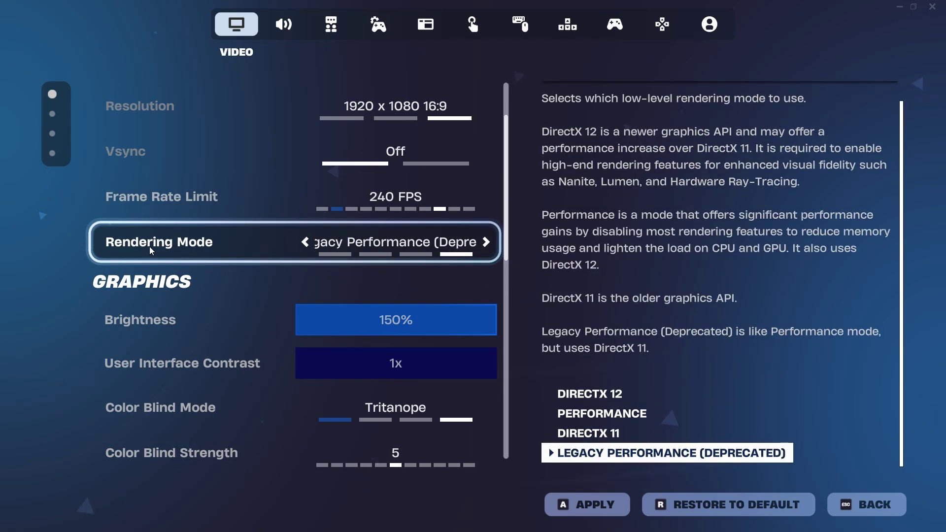
Set User Interface Contrast to 1x and cycle Color Blind Mode through Off back to Tritanope.
{"action": "scroll", "coordinate": [238, 242], "scroll_direction": "down", "scroll_amount": 2}
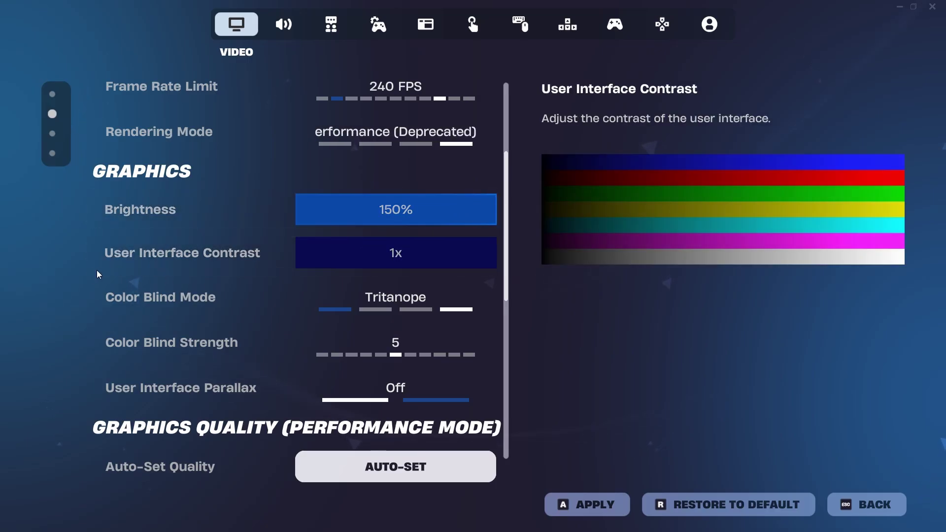
{"action": "left_click_drag", "start_coordinate": [298, 254], "coordinate": [276, 249]}
{"action": "scroll", "coordinate": [211, 237], "scroll_direction": "down", "scroll_amount": 1}
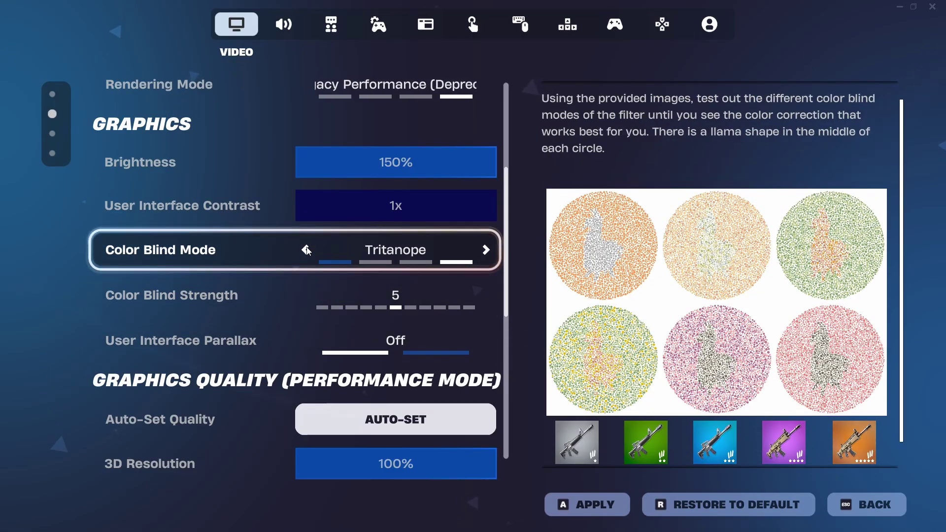
{"action": "left_click", "coordinate": [307, 254]}
{"action": "left_click", "coordinate": [309, 254]}
{"action": "left_click", "coordinate": [310, 253]}
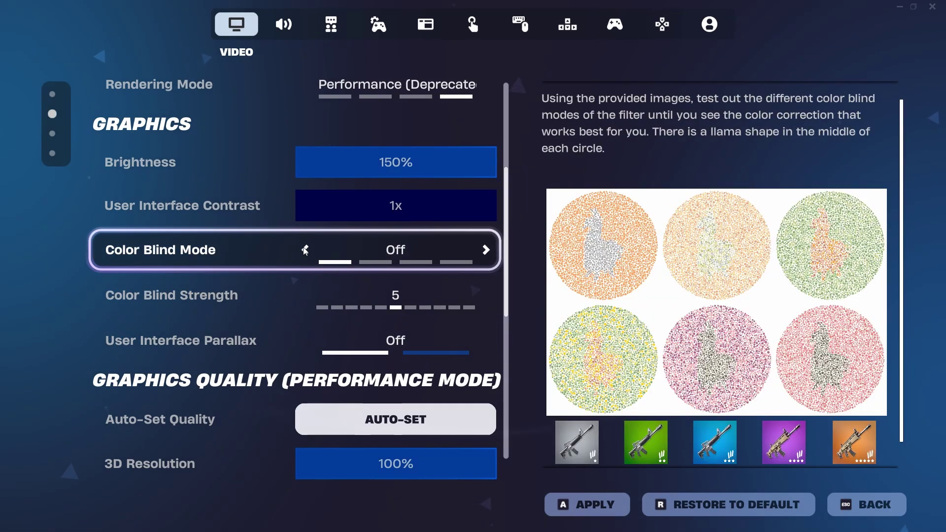
{"action": "left_click", "coordinate": [305, 261]}
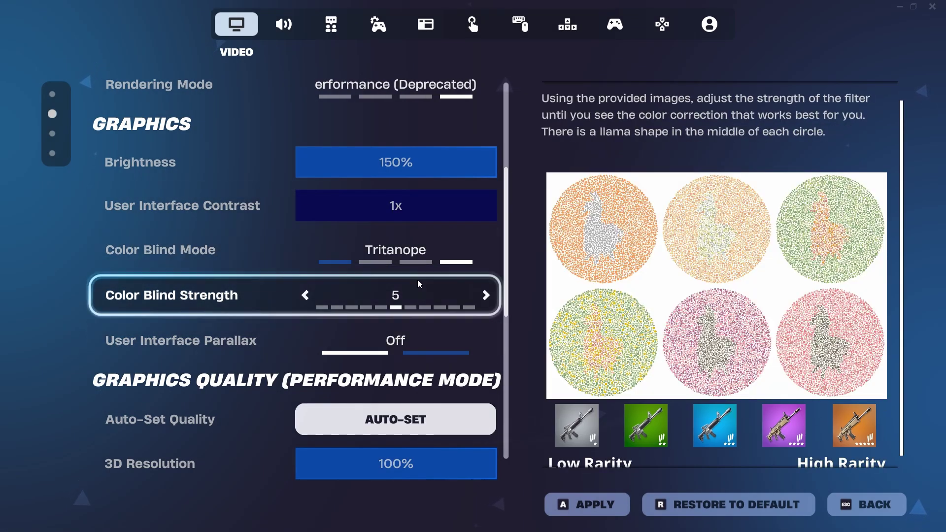
Set the 3D Resolution in the performance-mode graphics quality settings to 100%.
{"action": "scroll", "coordinate": [394, 274], "scroll_direction": "down", "scroll_amount": 1}
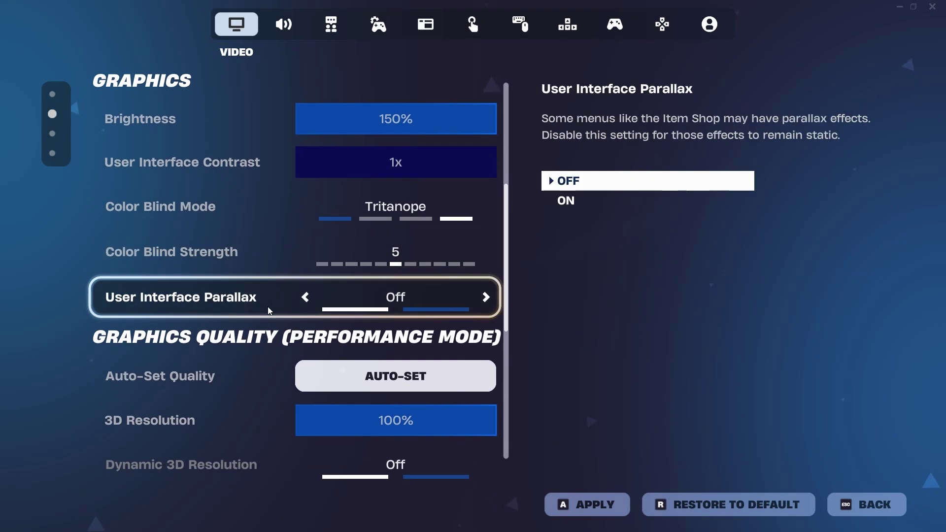
{"action": "scroll", "coordinate": [345, 276], "scroll_direction": "down", "scroll_amount": 1}
{"action": "scroll", "coordinate": [347, 258], "scroll_direction": "down", "scroll_amount": 2}
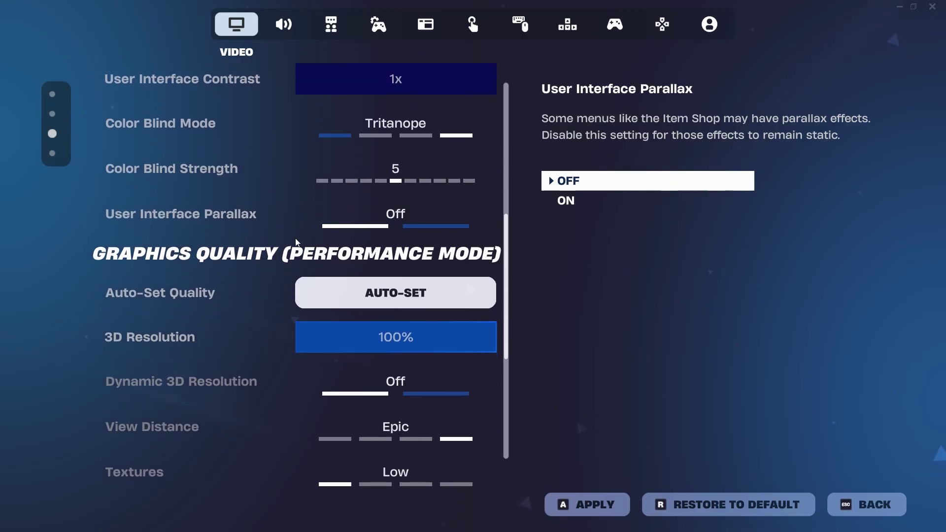
{"action": "scroll", "coordinate": [143, 202], "scroll_direction": "down", "scroll_amount": 1}
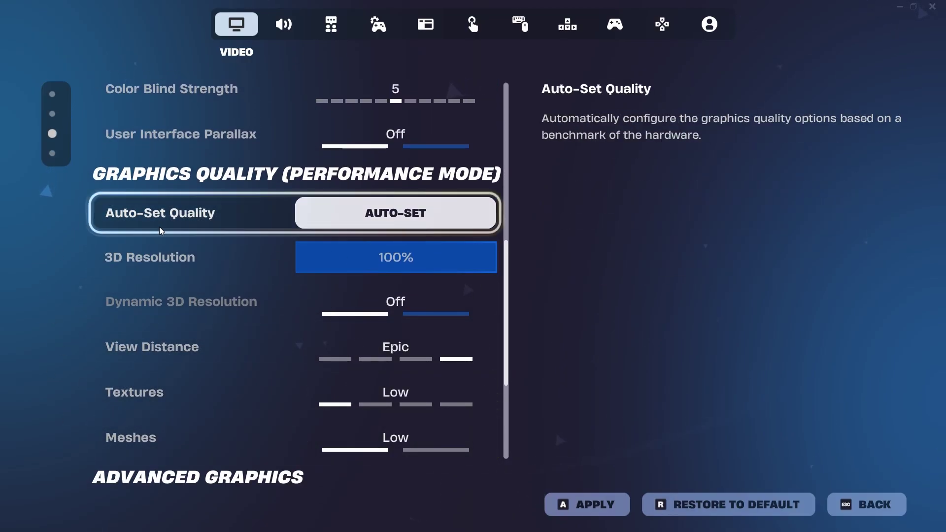
{"action": "scroll", "coordinate": [314, 249], "scroll_direction": "down", "scroll_amount": 1}
{"action": "left_click_drag", "start_coordinate": [344, 267], "coordinate": [486, 245]}
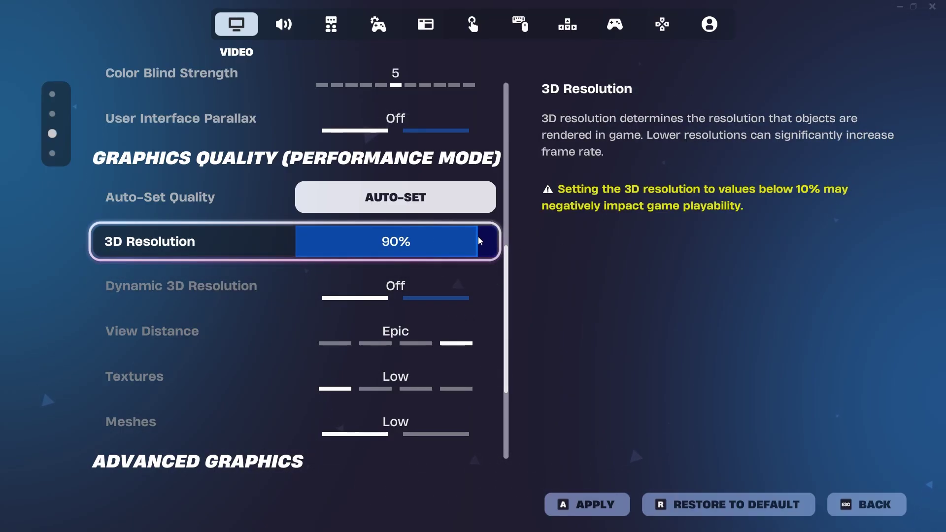
{"action": "left_click_drag", "start_coordinate": [481, 241], "coordinate": [499, 241]}
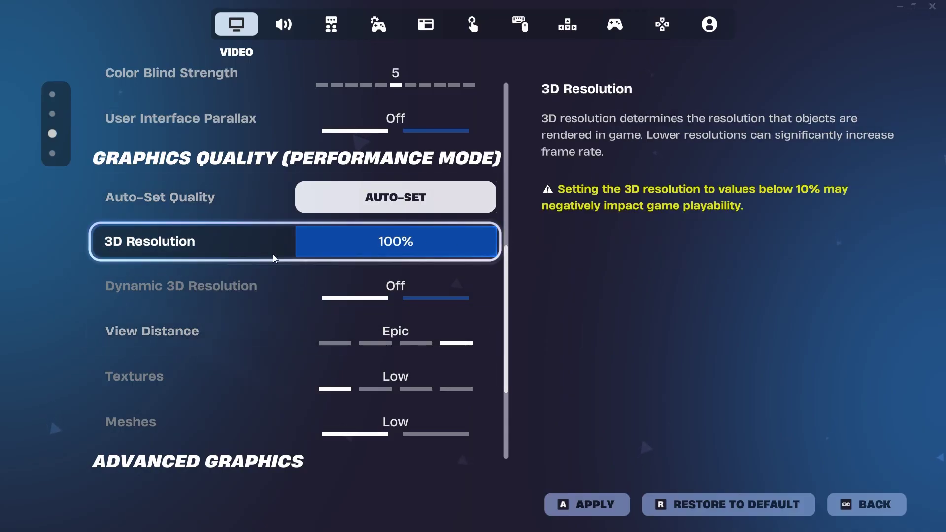
Review Dynamic 3D Resolution and set View Distance to Epic.
{"action": "scroll", "coordinate": [197, 279], "scroll_direction": "down", "scroll_amount": 1}
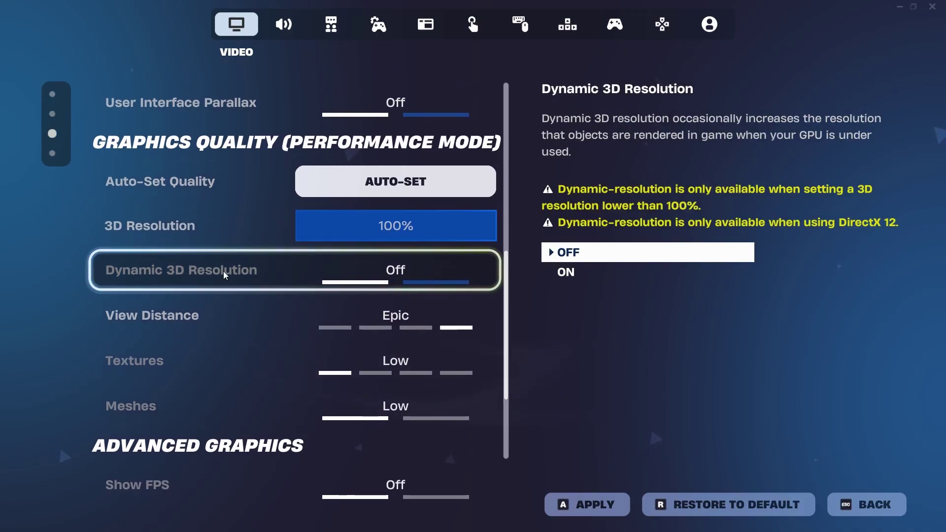
{"action": "scroll", "coordinate": [328, 270], "scroll_direction": "down", "scroll_amount": 1}
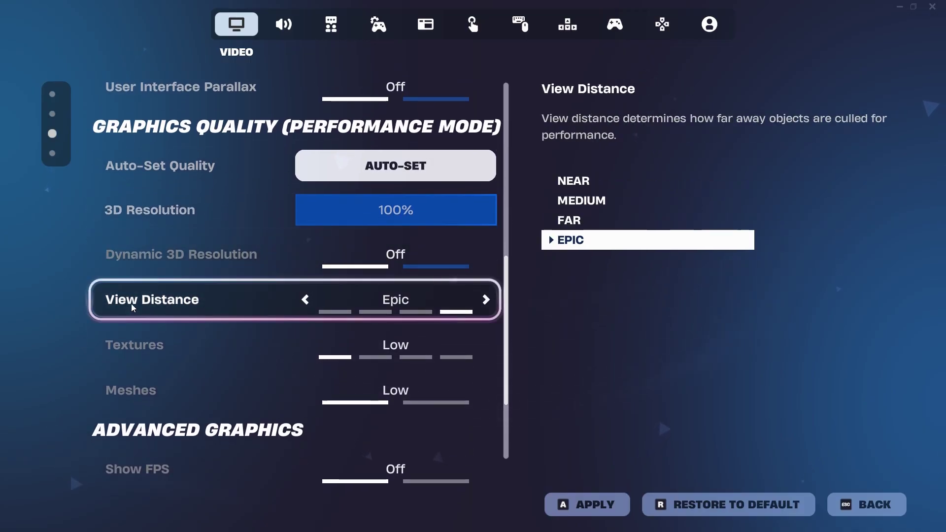
{"action": "scroll", "coordinate": [118, 303], "scroll_direction": "down", "scroll_amount": 1}
{"action": "scroll", "coordinate": [127, 372], "scroll_direction": "down", "scroll_amount": 3}
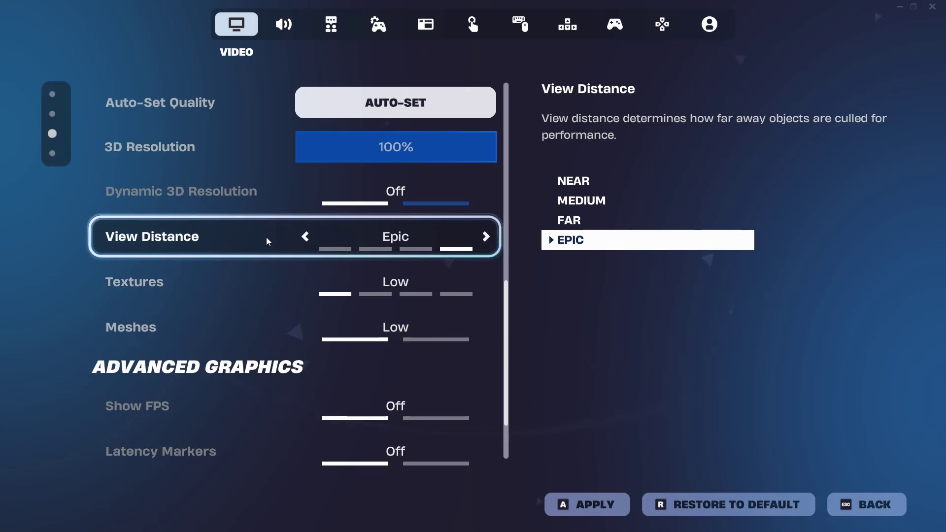
{"action": "left_click", "coordinate": [304, 237]}
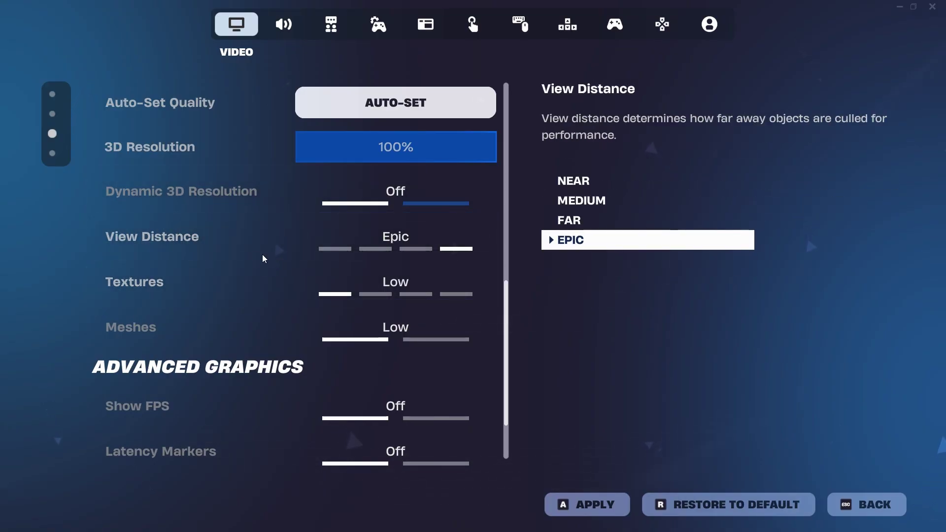
Set both Textures and Meshes to High in the graphics quality settings.
{"action": "scroll", "coordinate": [110, 263], "scroll_direction": "down", "scroll_amount": 1}
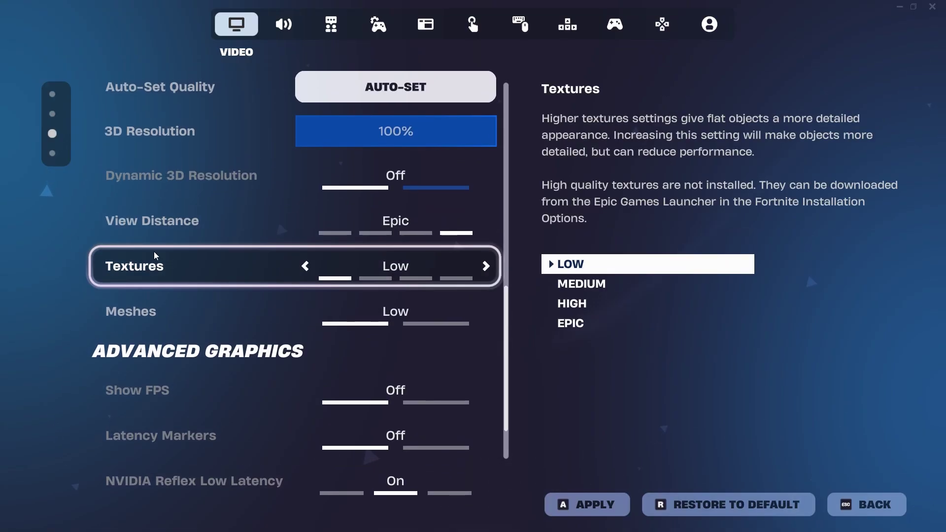
{"action": "scroll", "coordinate": [168, 237], "scroll_direction": "down", "scroll_amount": 1}
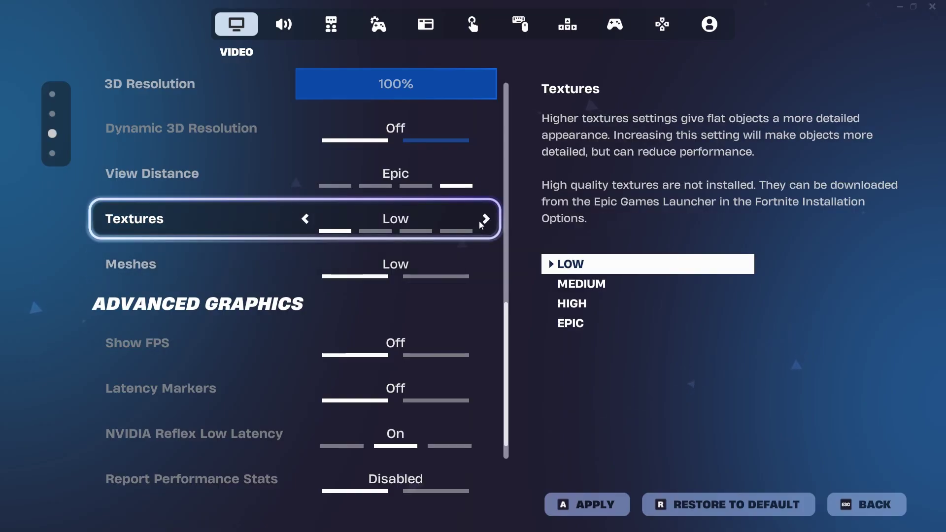
{"action": "left_click", "coordinate": [486, 219]}
{"action": "left_click", "coordinate": [486, 219]}
{"action": "left_click", "coordinate": [486, 264]}
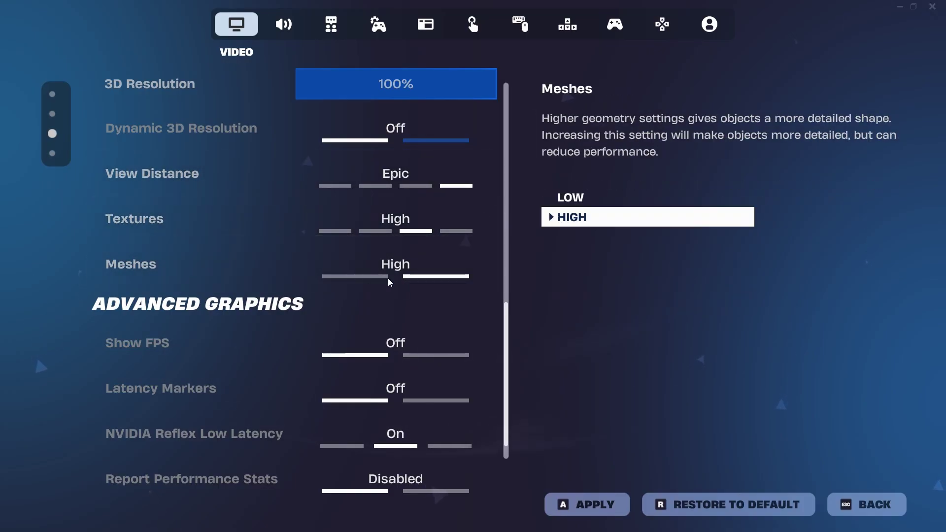
Set both Textures and Meshes to Low in the graphics quality settings.
{"action": "left_click", "coordinate": [306, 219]}
{"action": "left_click", "coordinate": [306, 219]}
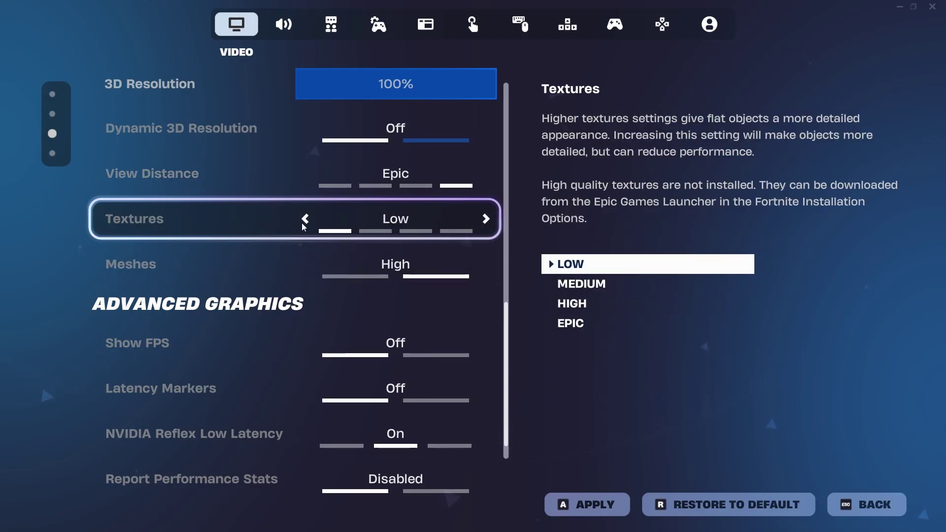
{"action": "left_click", "coordinate": [306, 264]}
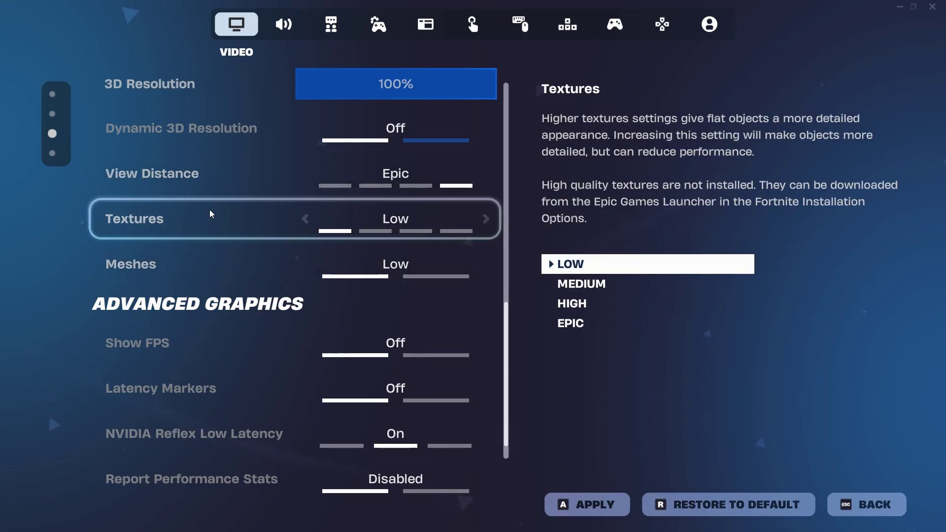
{"action": "scroll", "coordinate": [167, 265], "scroll_direction": "down", "scroll_amount": 1}
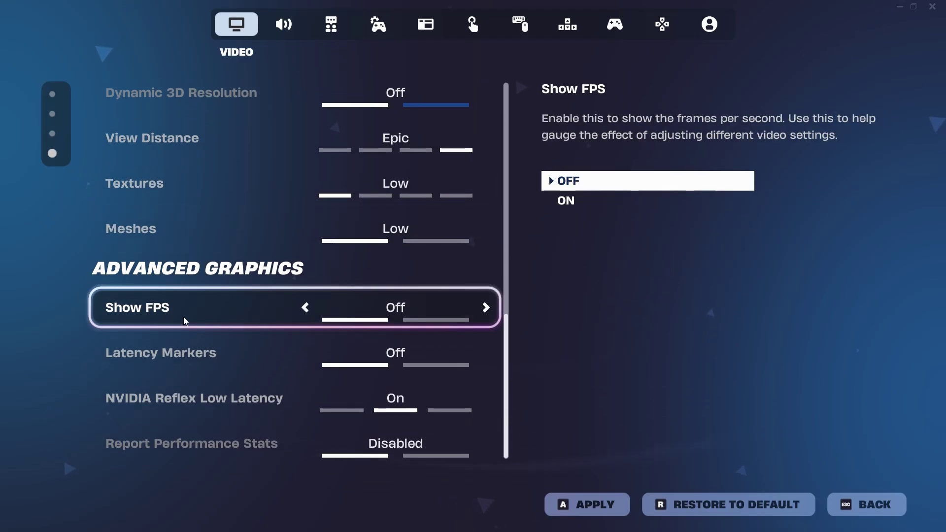
Cycle through the Show FPS and NVIDIA Reflex Low Latency options, ending with Show FPS Off and Reflex On.
{"action": "left_click", "coordinate": [305, 309]}
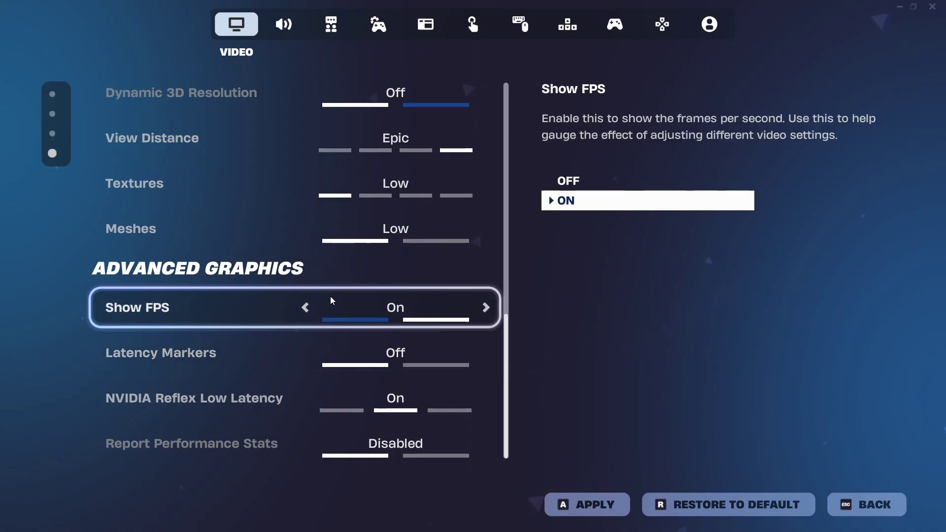
{"action": "left_click", "coordinate": [308, 308]}
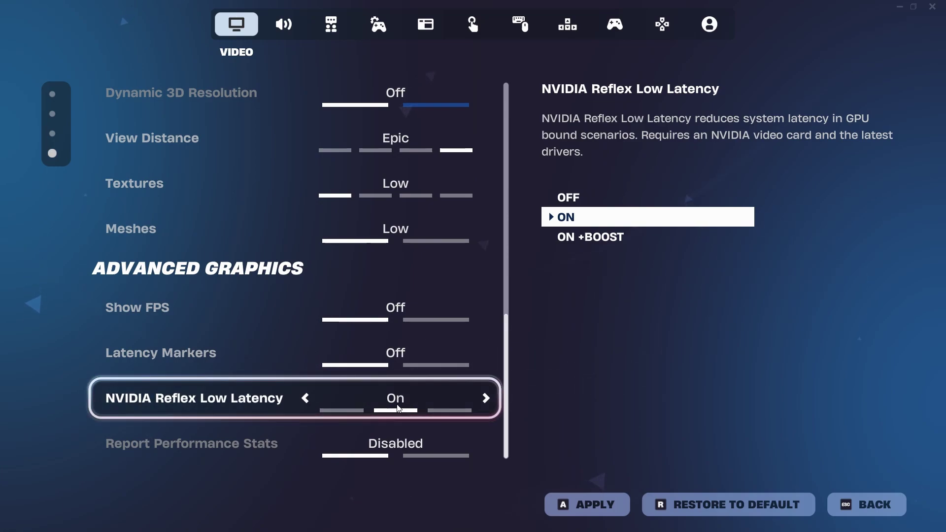
{"action": "left_click", "coordinate": [487, 400]}
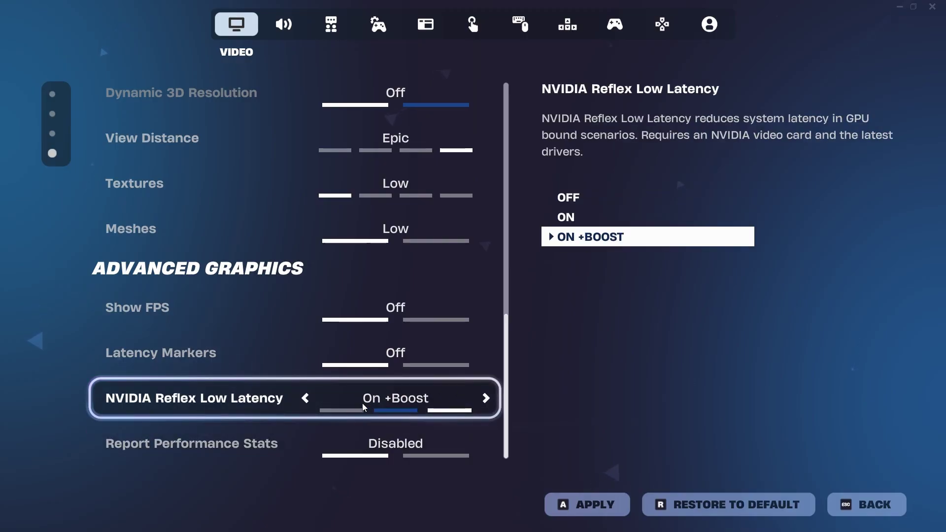
{"action": "left_click", "coordinate": [306, 399]}
{"action": "left_click", "coordinate": [305, 400]}
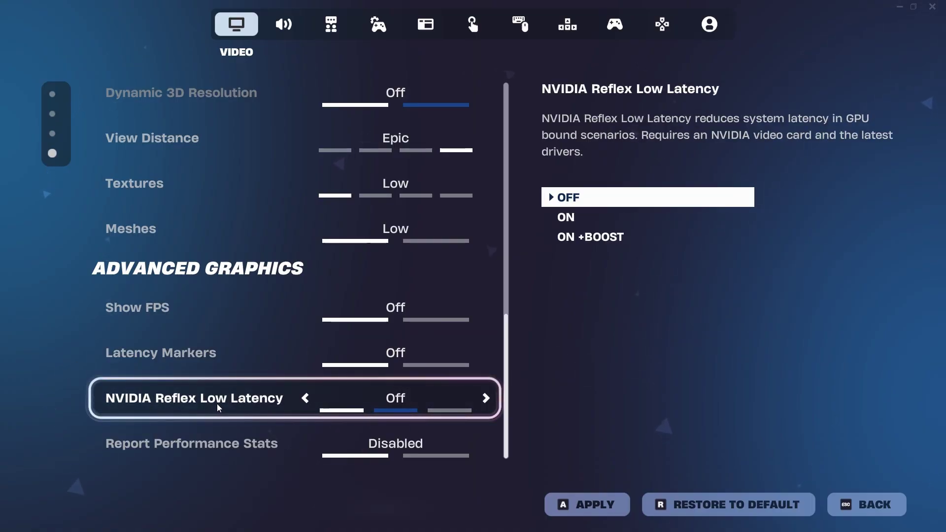
{"action": "left_click", "coordinate": [486, 398]}
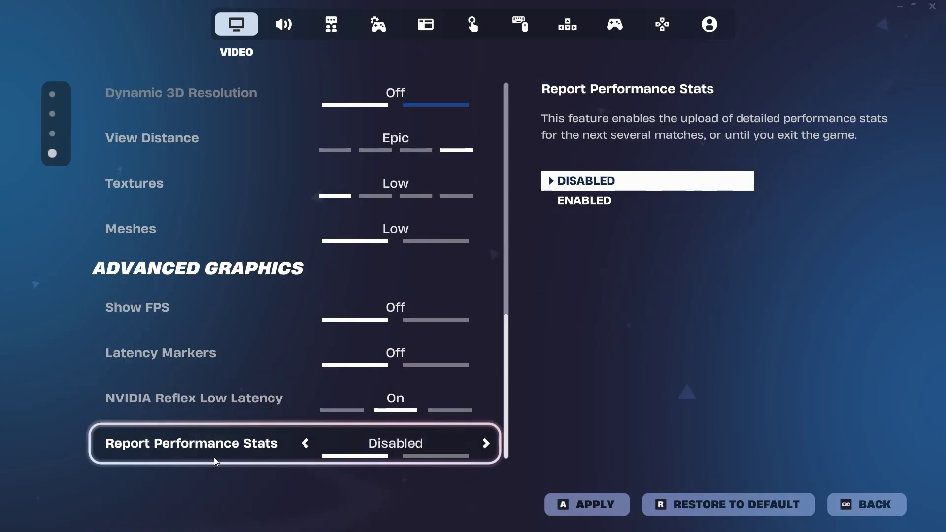
Turn off Record Replays, Record Large Team Replays, Record Creative Replays and Record High Quality Replays in the game settings.
{"action": "scroll", "coordinate": [470, 165], "scroll_direction": "up", "scroll_amount": 3}
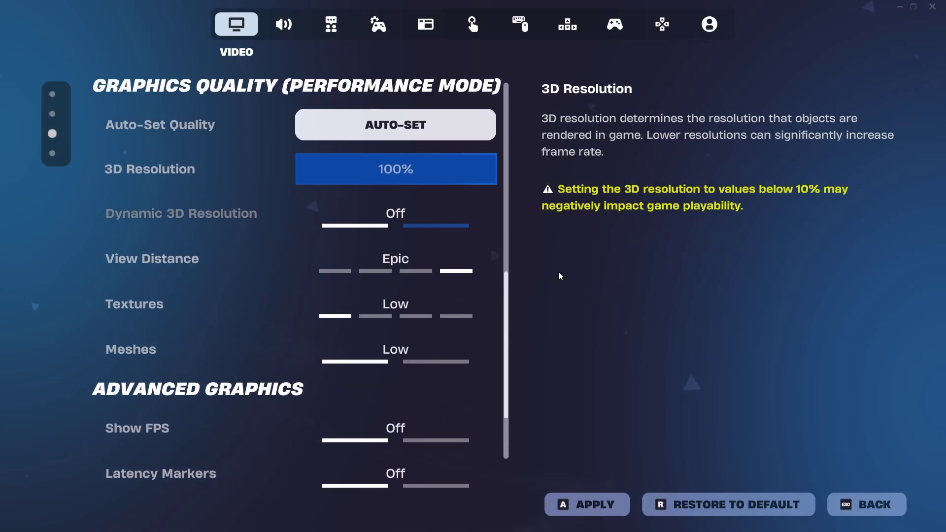
{"action": "left_click", "coordinate": [385, 32]}
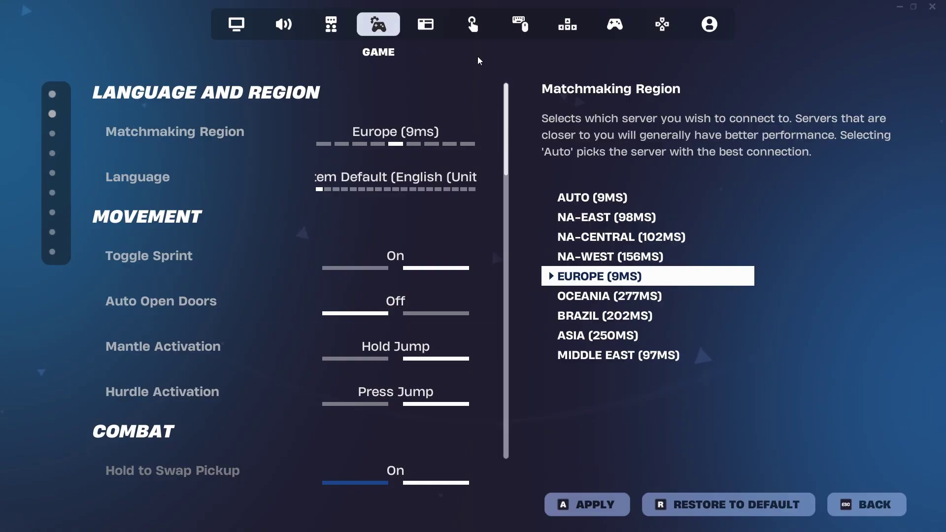
{"action": "left_click_drag", "start_coordinate": [506, 130], "coordinate": [505, 414]}
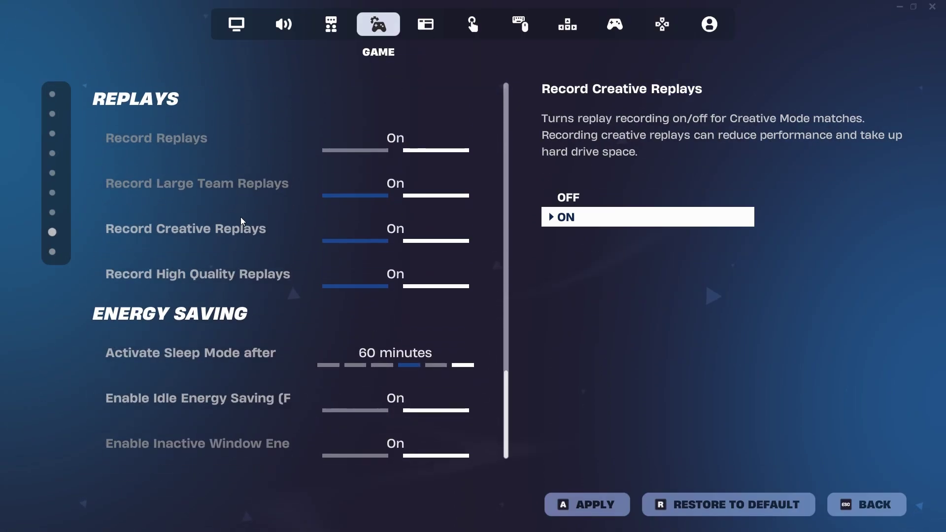
{"action": "scroll", "coordinate": [220, 203], "scroll_direction": "up", "scroll_amount": 2}
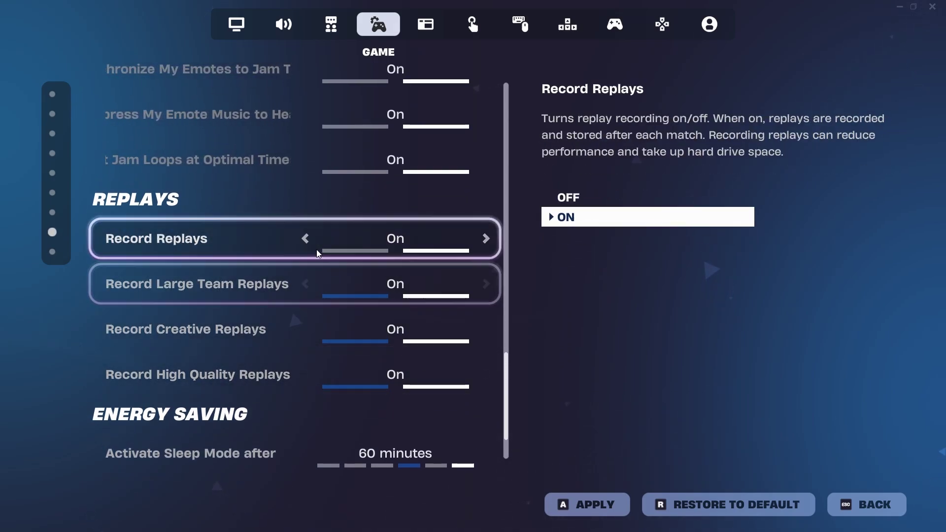
{"action": "left_click", "coordinate": [308, 240]}
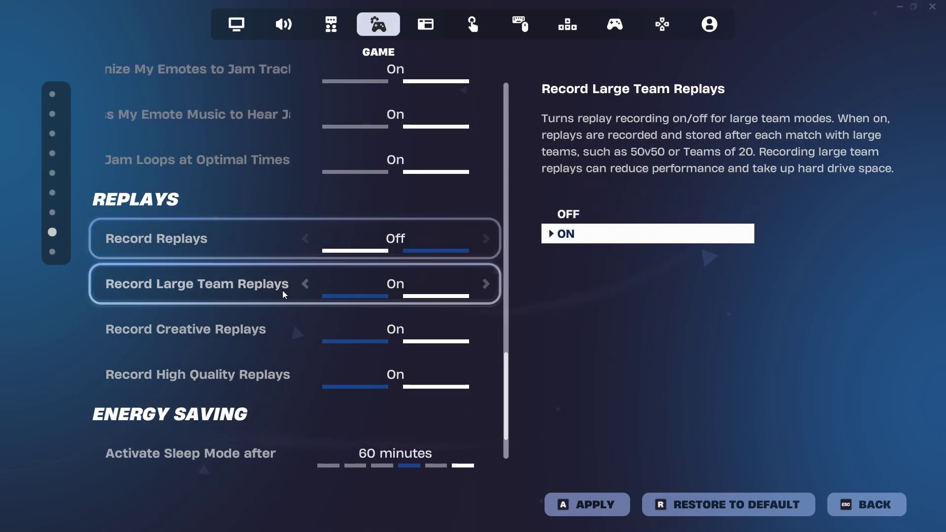
{"action": "left_click", "coordinate": [306, 284]}
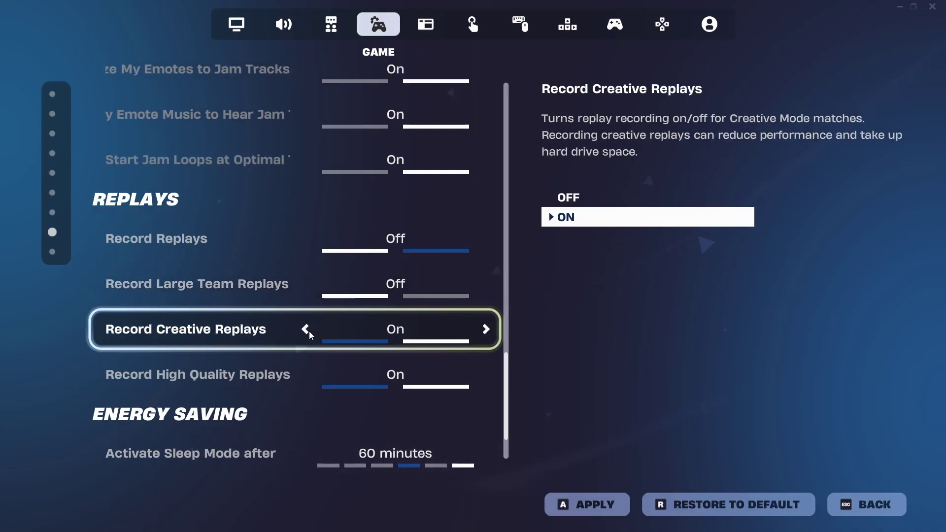
{"action": "left_click", "coordinate": [308, 331]}
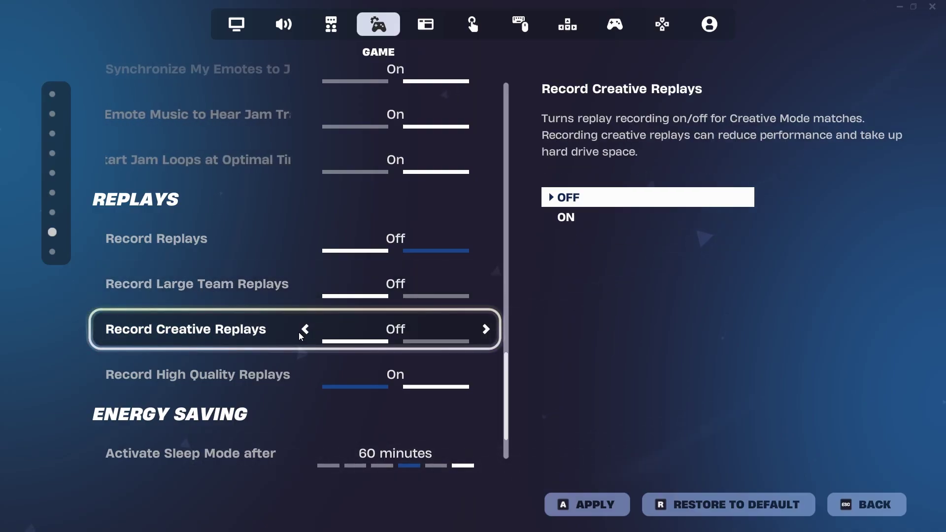
{"action": "left_click", "coordinate": [307, 378]}
Set Activate Sleep Mode to Never, turn off idle and inactive-window energy saving, and apply the settings.
{"action": "scroll", "coordinate": [277, 355], "scroll_direction": "down", "scroll_amount": 1}
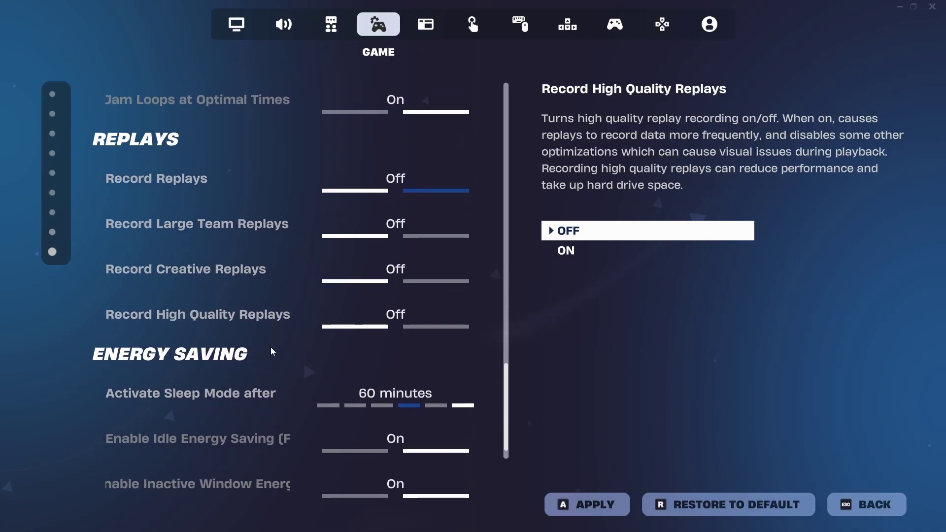
{"action": "scroll", "coordinate": [271, 351], "scroll_direction": "down", "scroll_amount": 1}
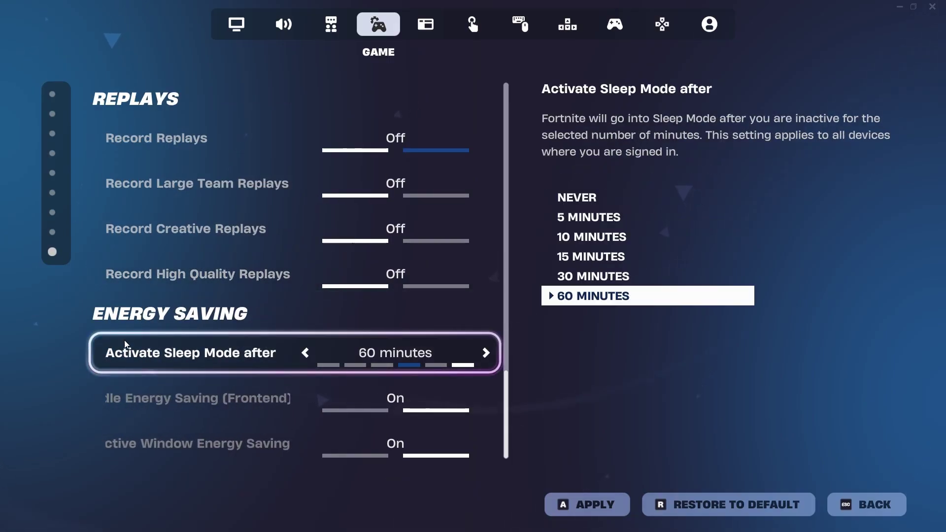
{"action": "scroll", "coordinate": [94, 295], "scroll_direction": "up", "scroll_amount": 1}
{"action": "scroll", "coordinate": [200, 320], "scroll_direction": "down", "scroll_amount": 1}
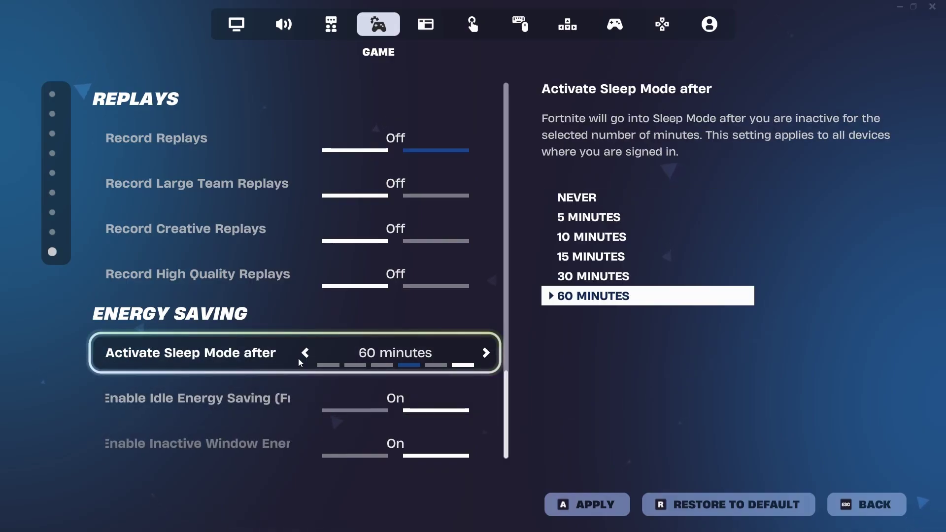
{"action": "left_click", "coordinate": [486, 353]}
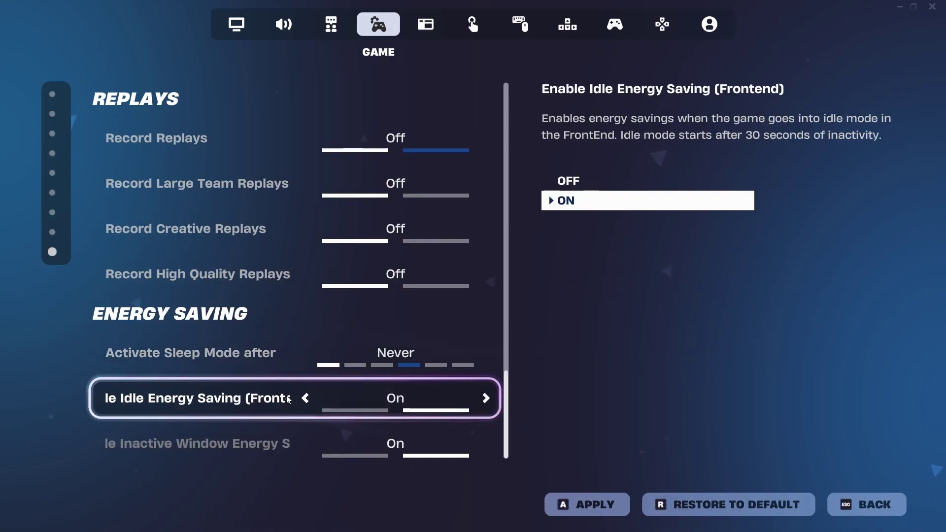
{"action": "left_click", "coordinate": [308, 397]}
{"action": "left_click", "coordinate": [311, 443]}
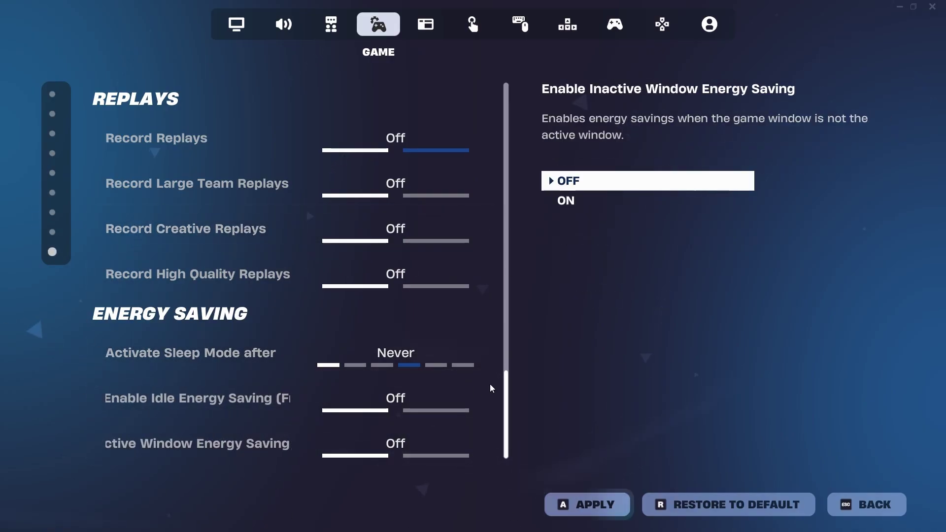
{"action": "left_click", "coordinate": [566, 508]}
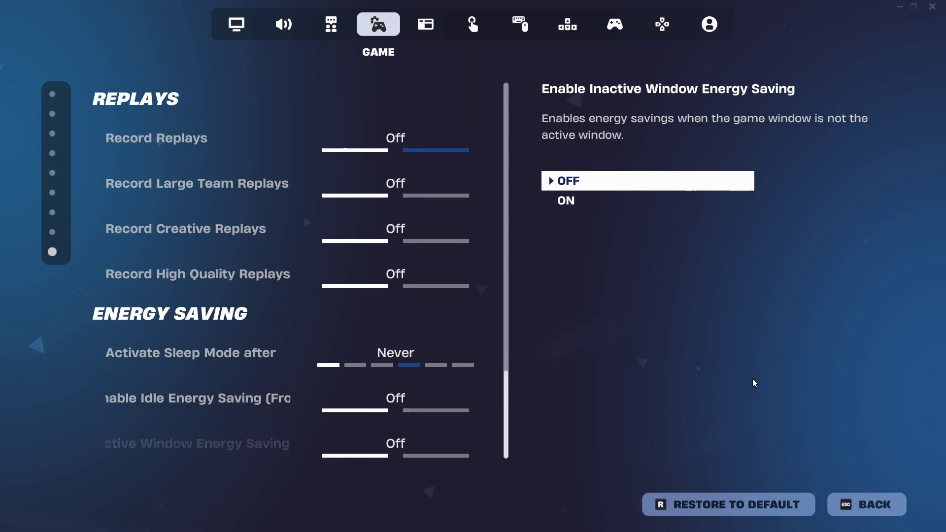
Leave the game settings for the lobby and switch to the Windows desktop.
{"action": "left_click", "coordinate": [870, 503]}
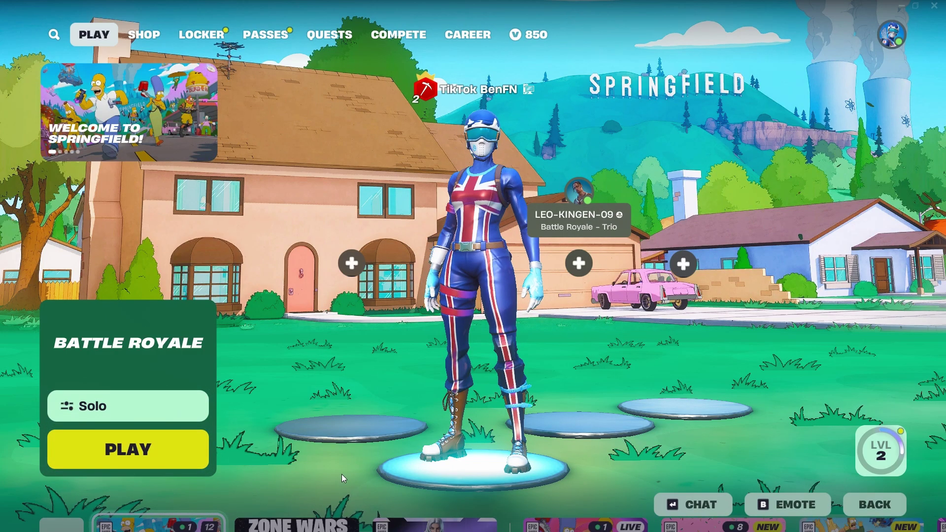
{"action": "scroll", "coordinate": [341, 475], "scroll_direction": "down", "scroll_amount": 1}
{"action": "scroll", "coordinate": [544, 502], "scroll_direction": "up", "scroll_amount": 1}
{"action": "key", "text": "super+d"}
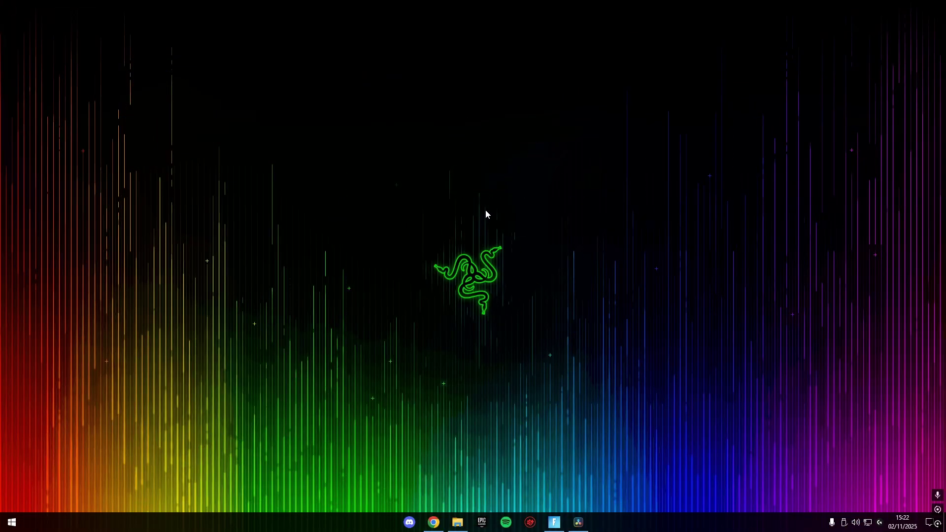
{"action": "left_click_drag", "start_coordinate": [402, 147], "coordinate": [637, 276]}
Open the user's temporary files folder by running %temp%.
{"action": "key", "text": "super+r"}
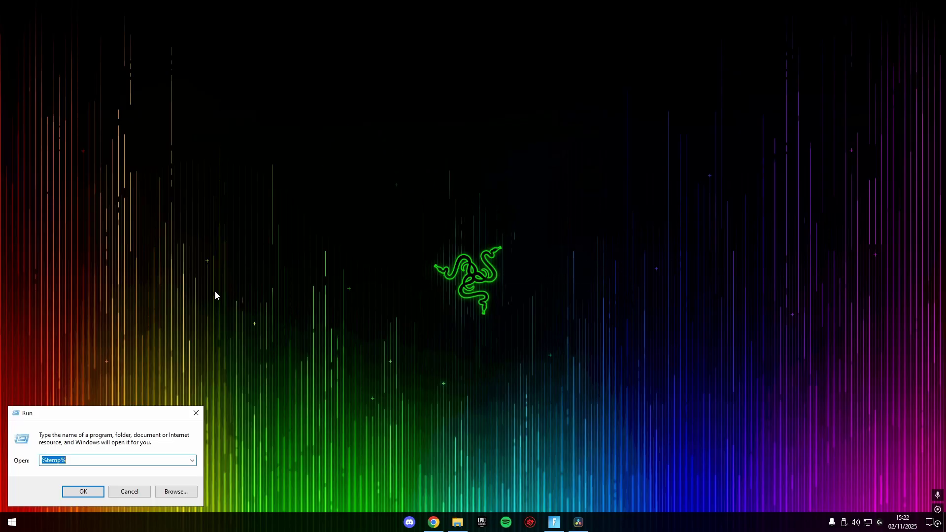
{"action": "left_click_drag", "start_coordinate": [95, 413], "coordinate": [493, 228]}
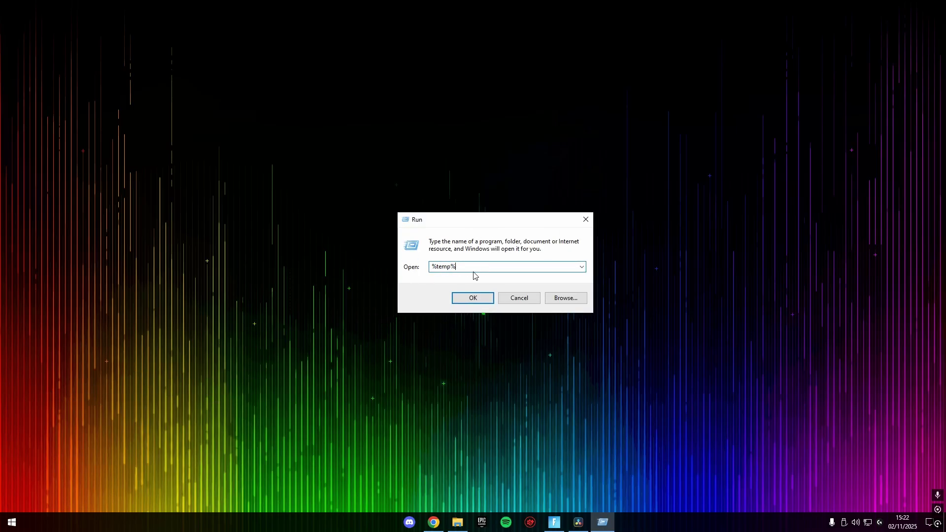
{"action": "type", "text": "%temp%"}
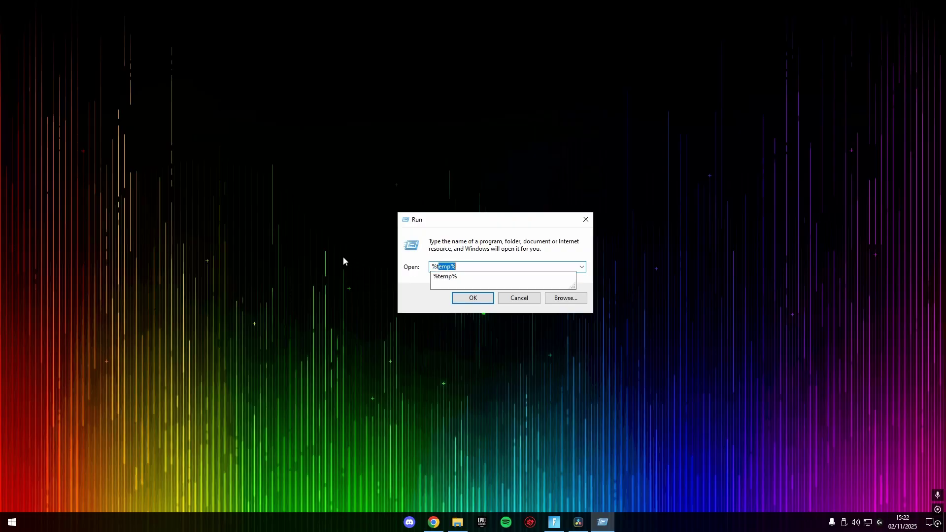
{"action": "key", "text": "Return"}
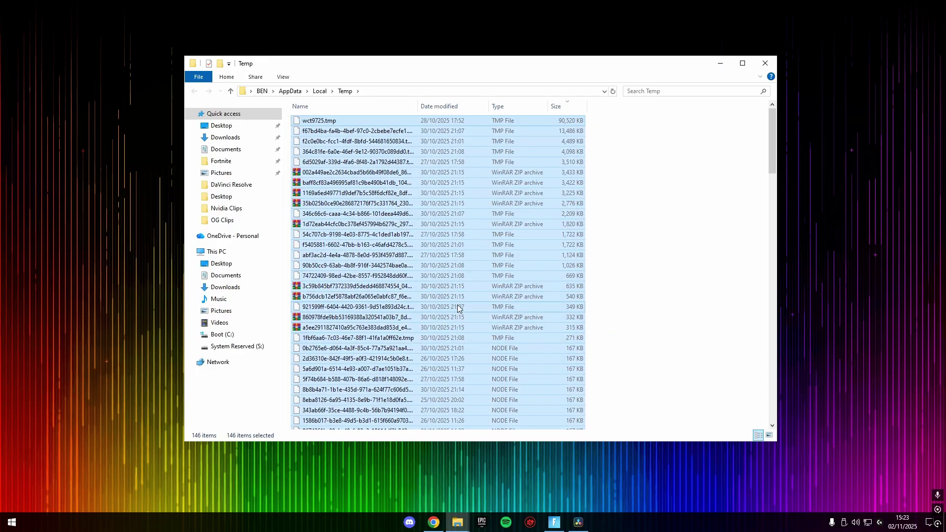
Delete all items in the Temp folder, granting administrator permission and retrying the item that cannot be found.
{"action": "key", "text": "Delete"}
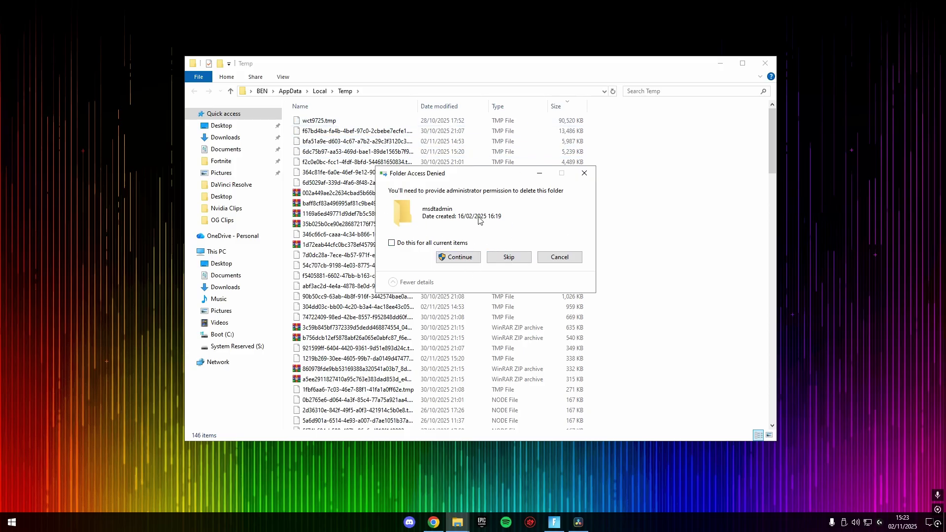
{"action": "left_click", "coordinate": [449, 260]}
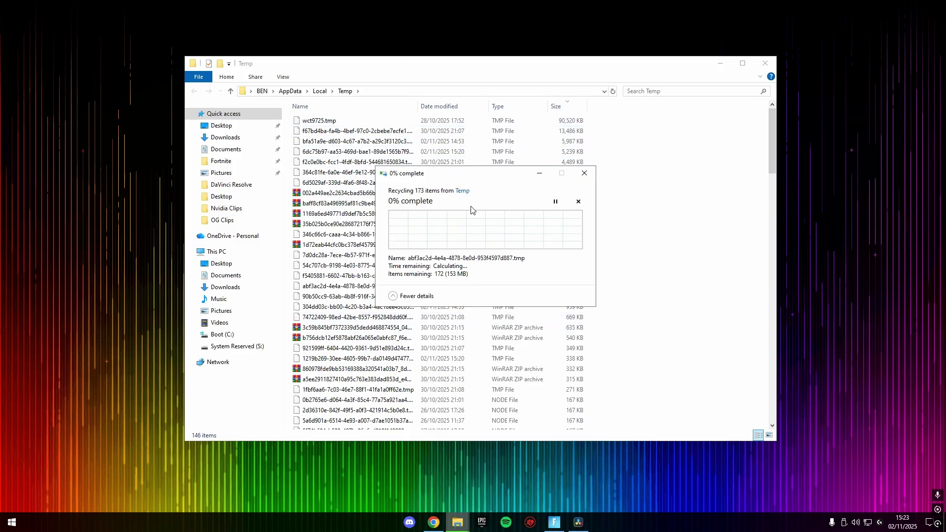
{"action": "left_click", "coordinate": [459, 280]}
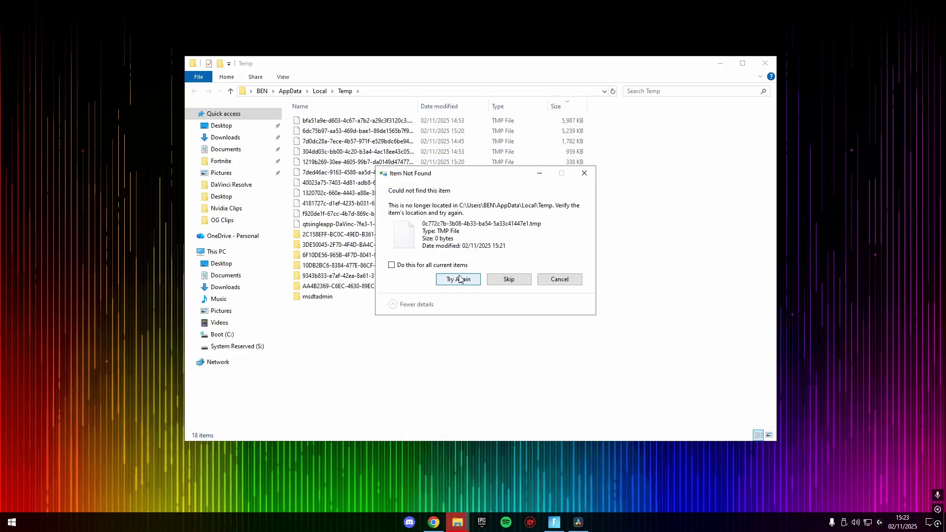
{"action": "left_click", "coordinate": [461, 281]}
{"action": "left_click", "coordinate": [460, 281]}
{"action": "left_click", "coordinate": [460, 281]}
{"action": "left_click", "coordinate": [460, 281]}
{"action": "left_click", "coordinate": [460, 281]}
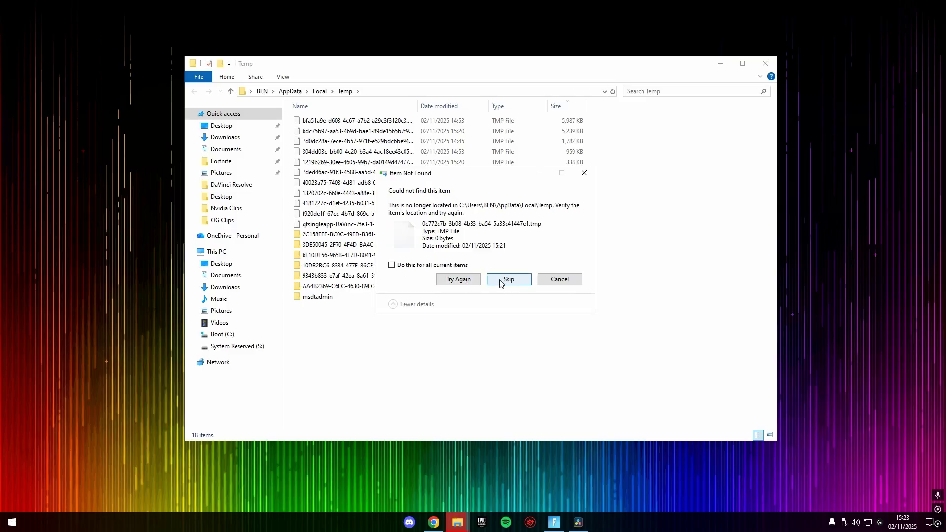
Skip the missing and in-use files, cancel the rest of the deletion, and close the Temp folder.
{"action": "left_click", "coordinate": [502, 276]}
{"action": "left_click", "coordinate": [512, 276]}
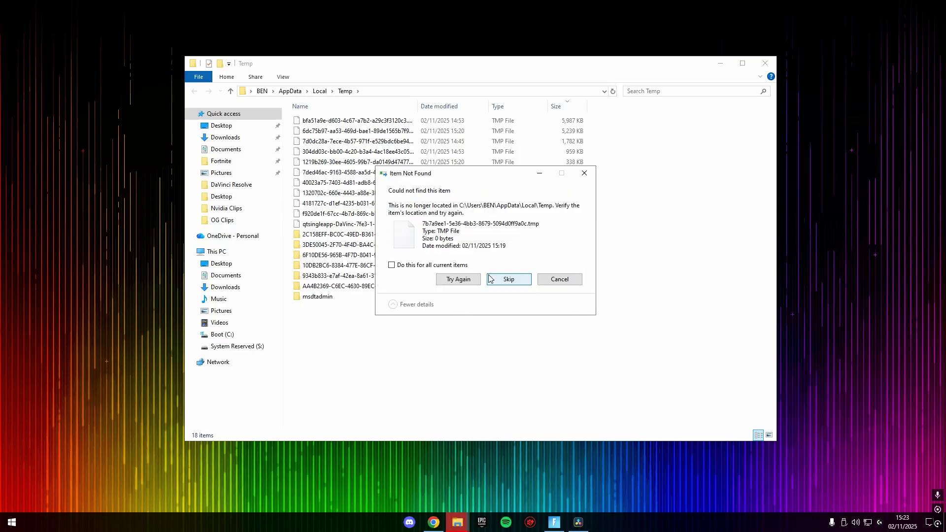
{"action": "left_click", "coordinate": [511, 277]}
{"action": "left_click", "coordinate": [511, 277]}
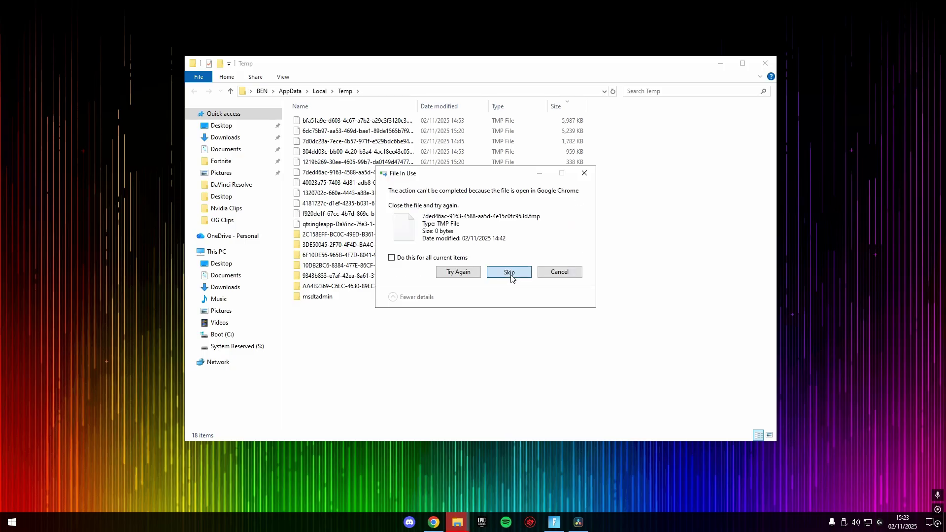
{"action": "left_click", "coordinate": [511, 276]}
{"action": "left_click", "coordinate": [510, 276]}
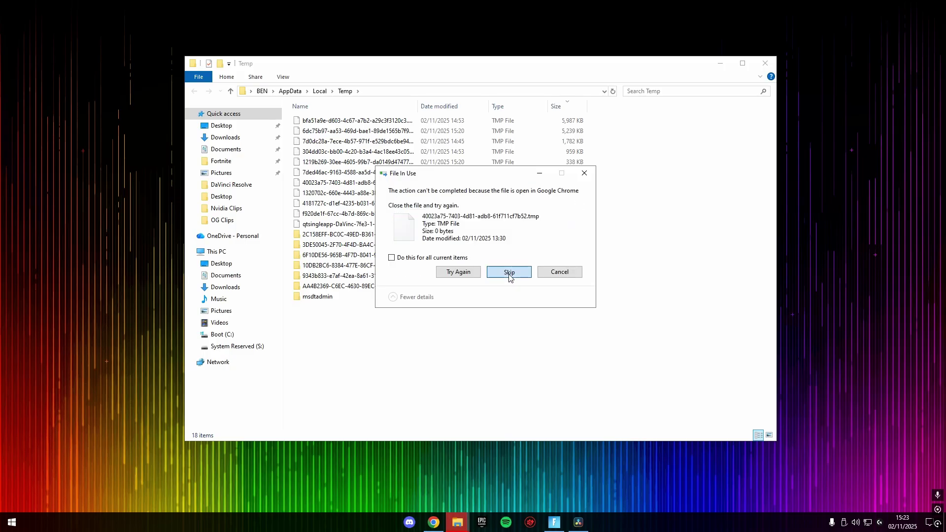
{"action": "left_click", "coordinate": [510, 277]}
{"action": "left_click", "coordinate": [509, 277]}
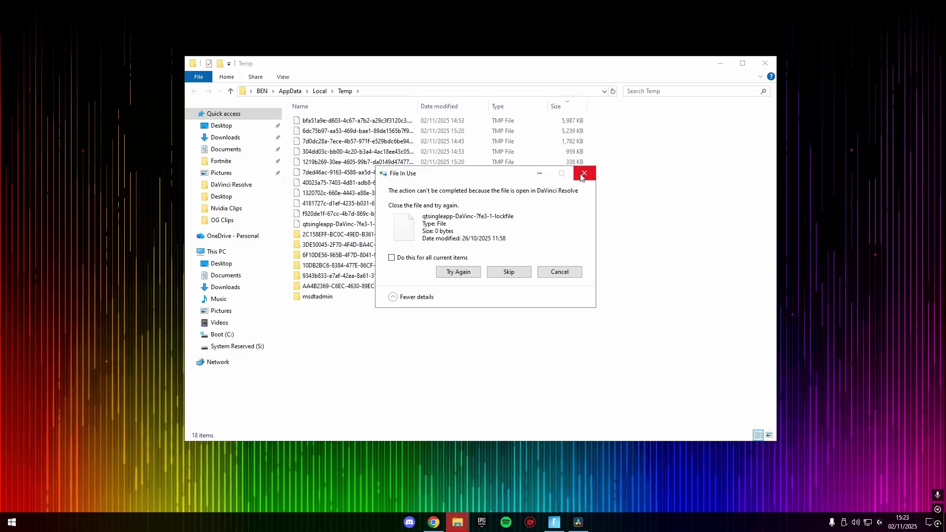
{"action": "left_click", "coordinate": [559, 276]}
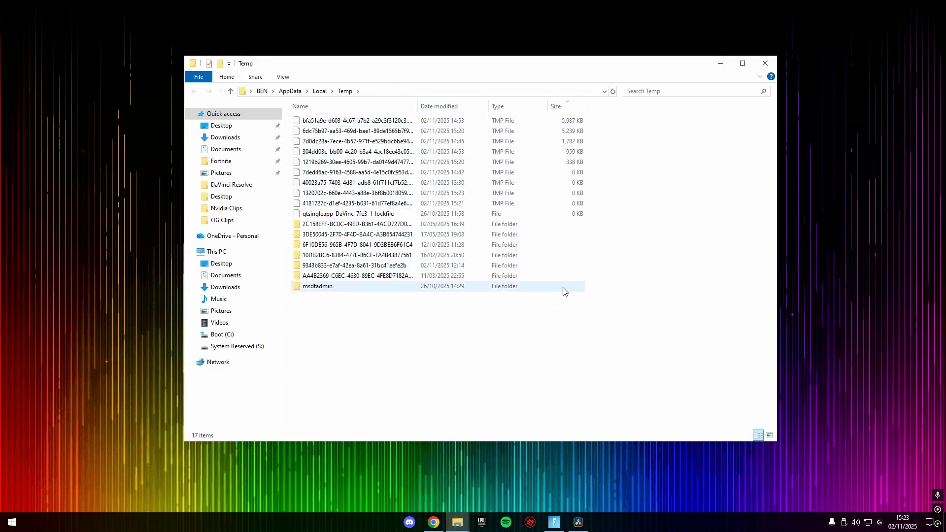
{"action": "left_click", "coordinate": [765, 68]}
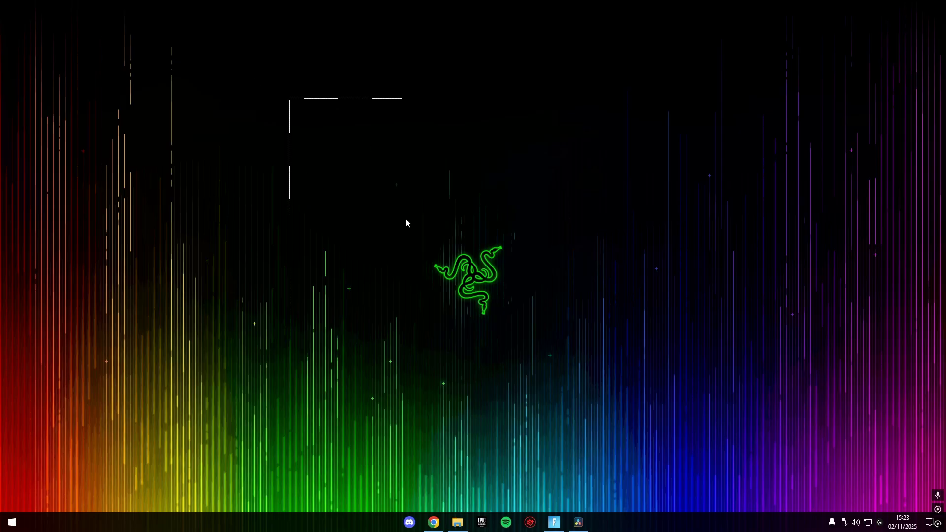
{"action": "left_click_drag", "start_coordinate": [428, 242], "coordinate": [689, 463]}
{"action": "left_click_drag", "start_coordinate": [324, 182], "coordinate": [353, 150]}
{"action": "left_click_drag", "start_coordinate": [271, 73], "coordinate": [683, 433]}
{"action": "left_click_drag", "start_coordinate": [332, 182], "coordinate": [517, 323]}
Open the Windows Background apps settings and review which apps can run in the background.
{"action": "key", "text": "super"}
{"action": "type", "text": "back"}
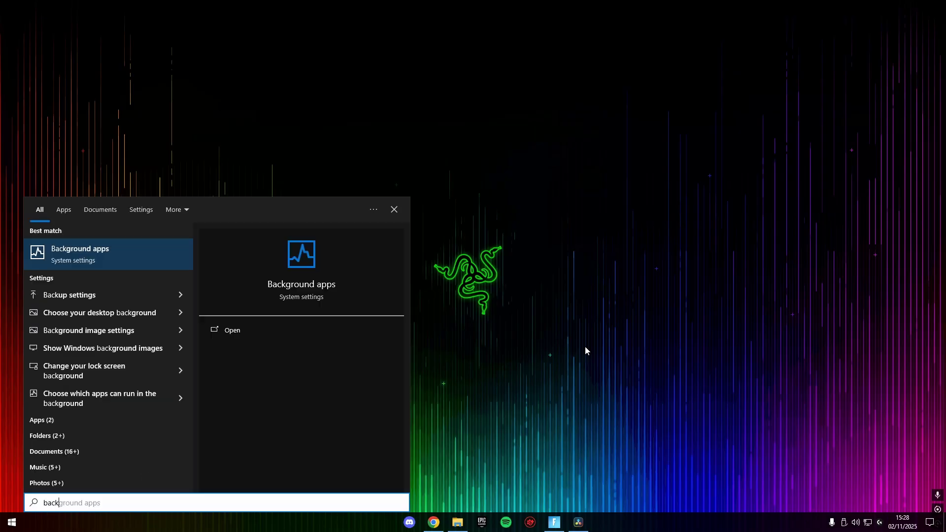
{"action": "key", "text": "Return"}
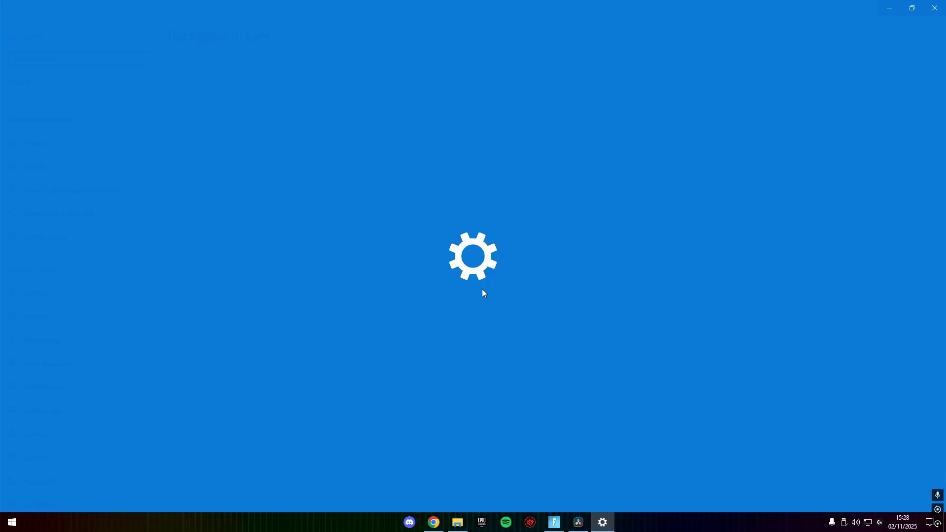
{"action": "scroll", "coordinate": [280, 78], "scroll_direction": "down", "scroll_amount": 1}
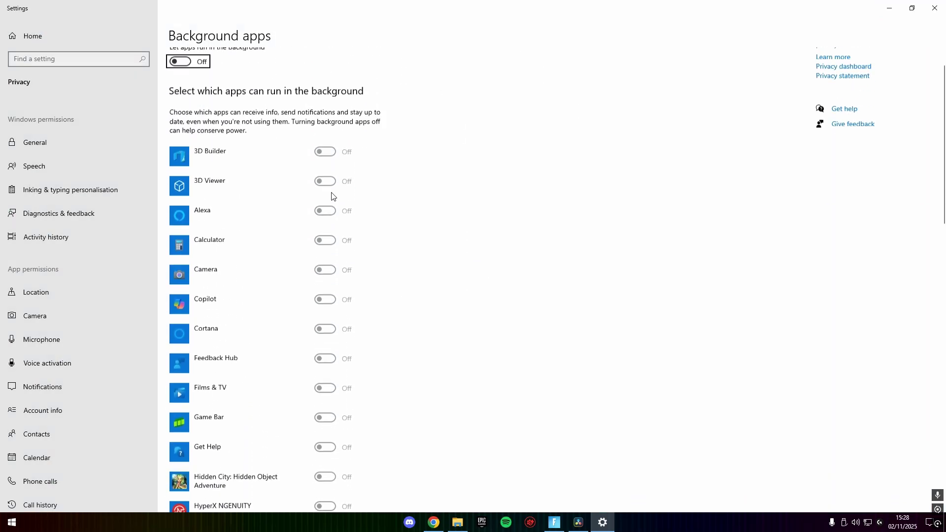
{"action": "scroll", "coordinate": [330, 195], "scroll_direction": "up", "scroll_amount": 1}
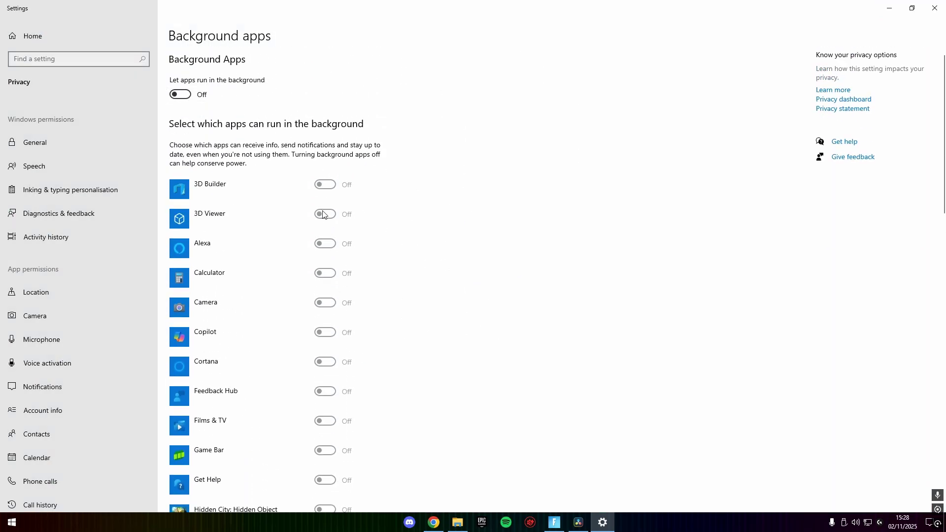
{"action": "scroll", "coordinate": [321, 215], "scroll_direction": "down", "scroll_amount": 15}
{"action": "scroll", "coordinate": [250, 363], "scroll_direction": "up", "scroll_amount": 15}
Allow apps to run in the background and look through the individual app permissions.
{"action": "left_click", "coordinate": [180, 94]}
{"action": "scroll", "coordinate": [342, 317], "scroll_direction": "down", "scroll_amount": 15}
{"action": "scroll", "coordinate": [337, 319], "scroll_direction": "down", "scroll_amount": 10}
{"action": "scroll", "coordinate": [315, 378], "scroll_direction": "up", "scroll_amount": 15}
{"action": "scroll", "coordinate": [214, 137], "scroll_direction": "down", "scroll_amount": 5}
{"action": "scroll", "coordinate": [247, 281], "scroll_direction": "up", "scroll_amount": 5}
{"action": "scroll", "coordinate": [209, 237], "scroll_direction": "down", "scroll_amount": 8}
{"action": "scroll", "coordinate": [259, 314], "scroll_direction": "up", "scroll_amount": 2}
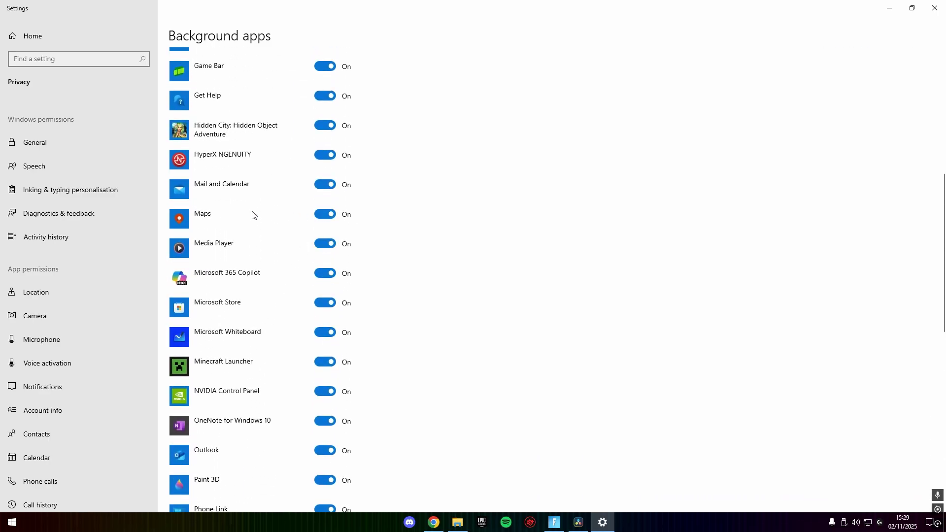
Switch the Maps background permission off and on again, and disable letting apps run in the background.
{"action": "left_click", "coordinate": [323, 214]}
{"action": "left_click", "coordinate": [323, 214]}
{"action": "scroll", "coordinate": [260, 194], "scroll_direction": "up", "scroll_amount": 10}
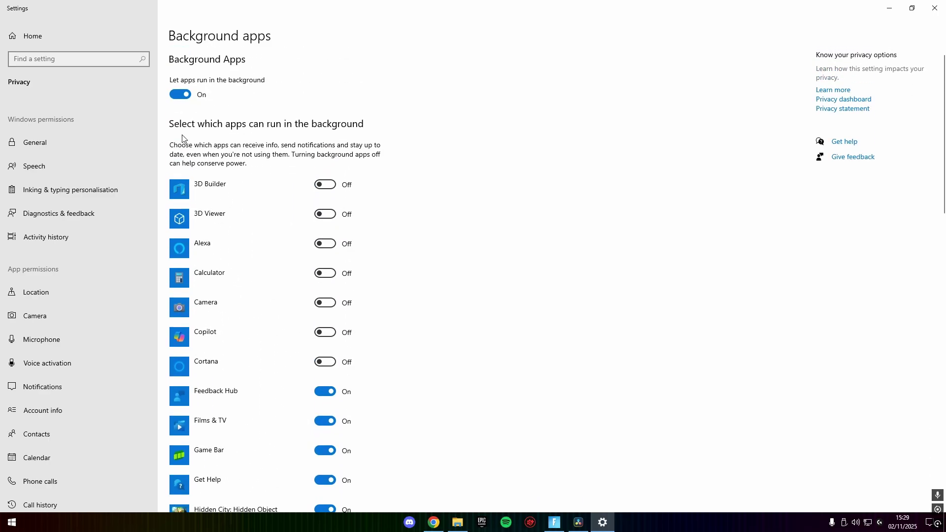
{"action": "left_click", "coordinate": [185, 95]}
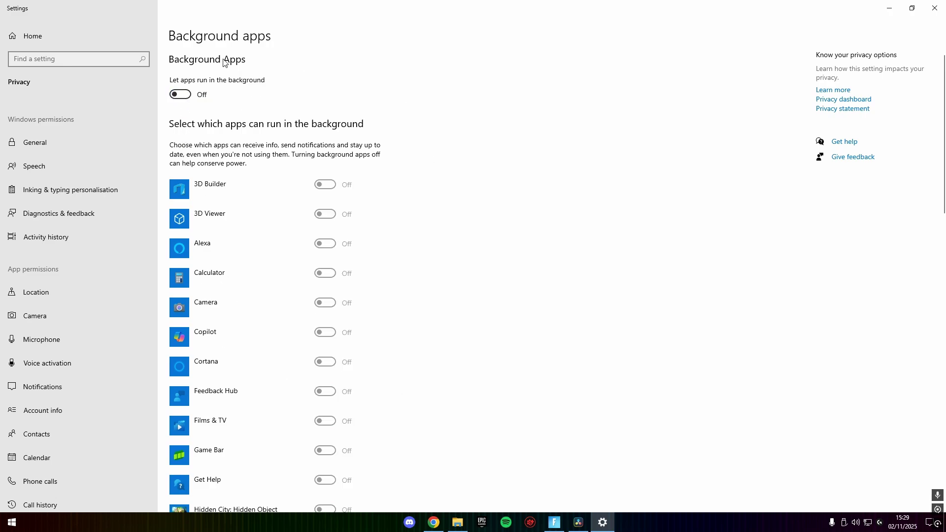
Search the settings for "startup" and open the Startup Apps page.
{"action": "left_click", "coordinate": [31, 63]}
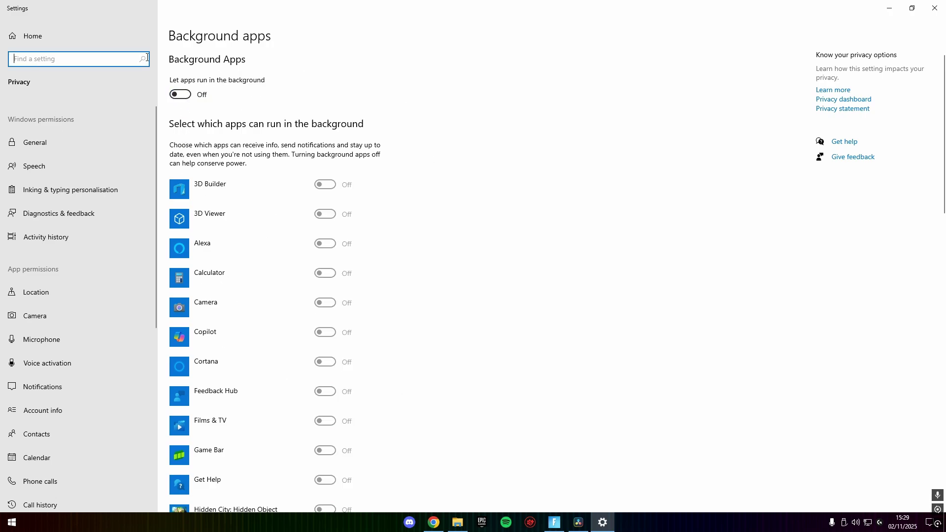
{"action": "type", "text": "startup"}
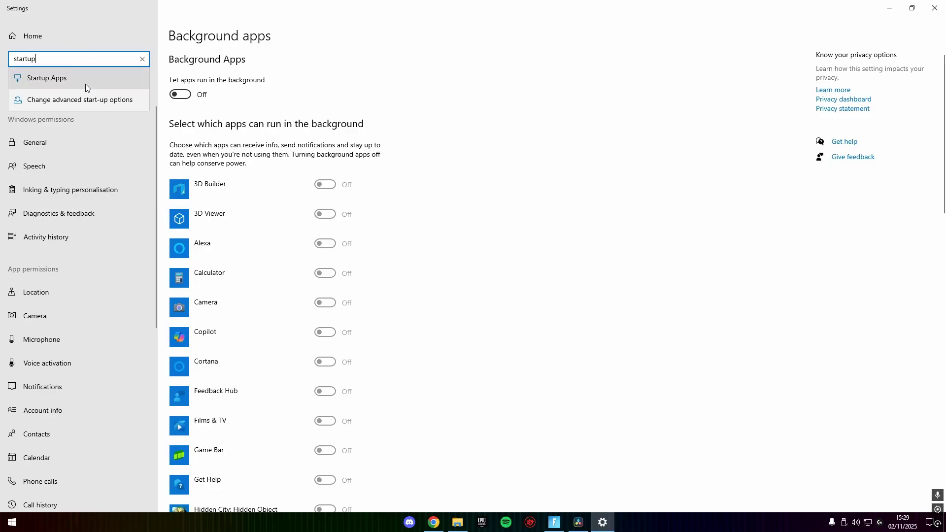
{"action": "left_click", "coordinate": [84, 84]}
Examine the startup apps list to see which apps are enabled and how much impact each has.
{"action": "scroll", "coordinate": [295, 252], "scroll_direction": "down", "scroll_amount": 3}
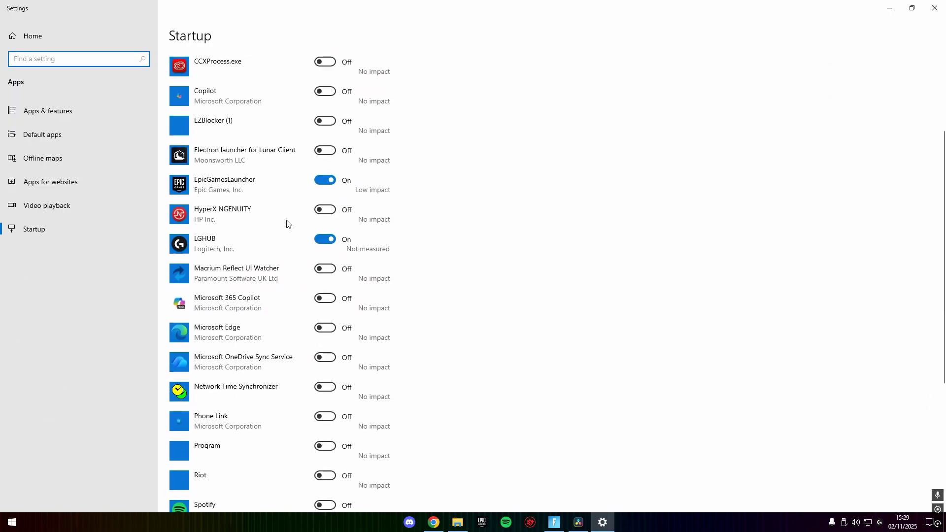
{"action": "scroll", "coordinate": [289, 217], "scroll_direction": "up", "scroll_amount": 3}
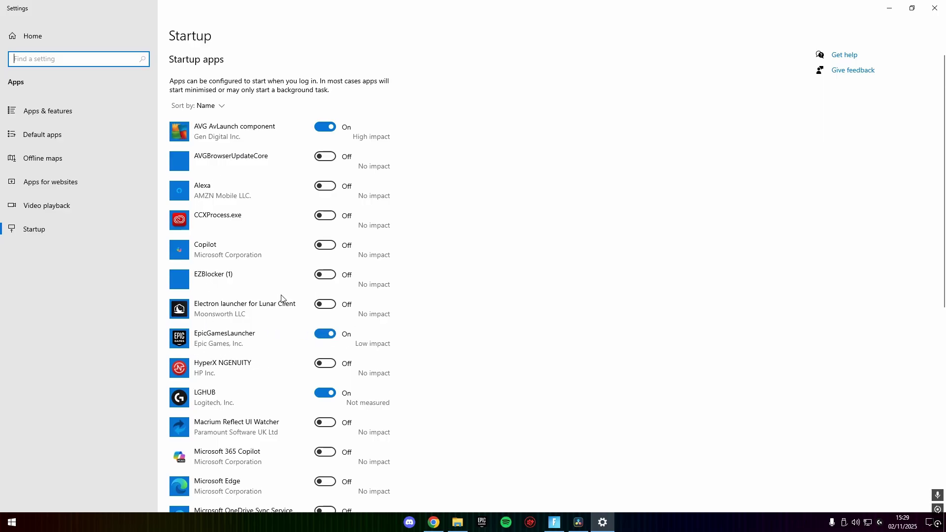
{"action": "scroll", "coordinate": [190, 399], "scroll_direction": "down", "scroll_amount": 6}
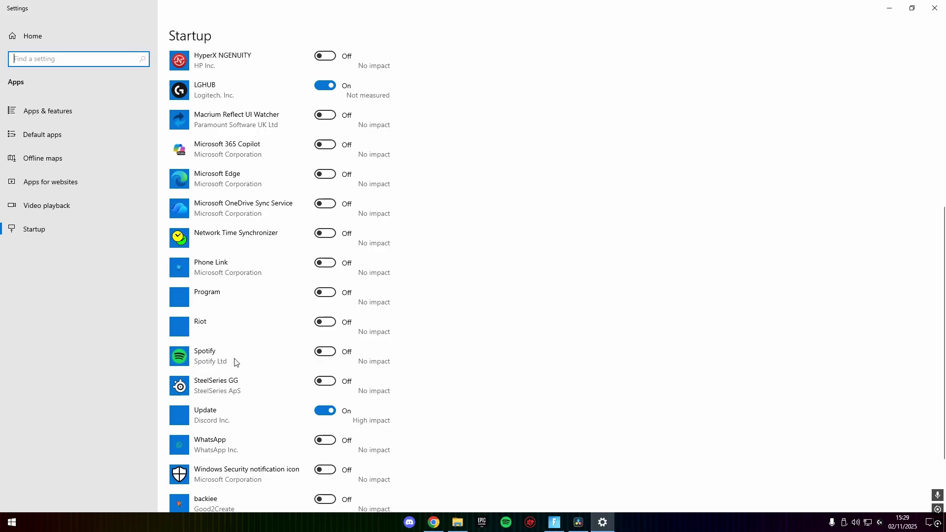
{"action": "scroll", "coordinate": [317, 350], "scroll_direction": "down", "scroll_amount": 1}
{"action": "scroll", "coordinate": [202, 411], "scroll_direction": "up", "scroll_amount": 1}
{"action": "scroll", "coordinate": [202, 412], "scroll_direction": "up", "scroll_amount": 6}
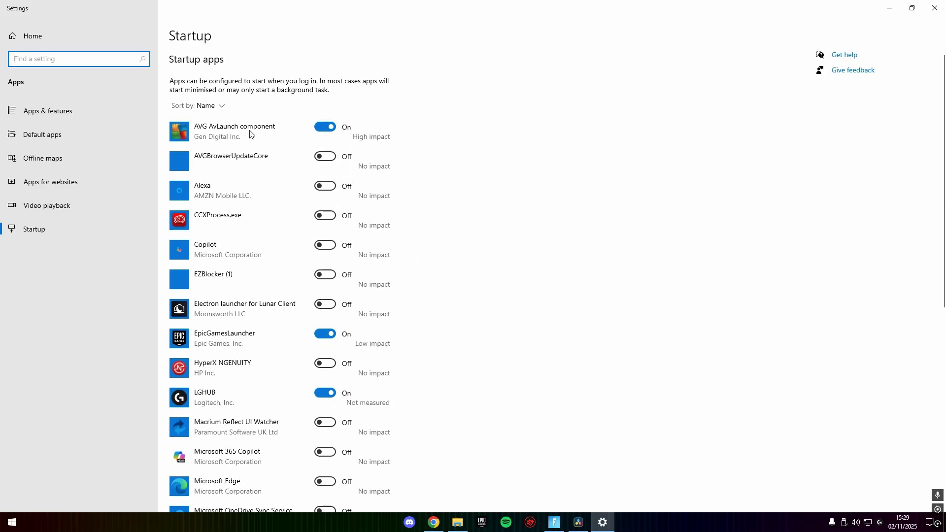
{"action": "scroll", "coordinate": [271, 367], "scroll_direction": "down", "scroll_amount": 2}
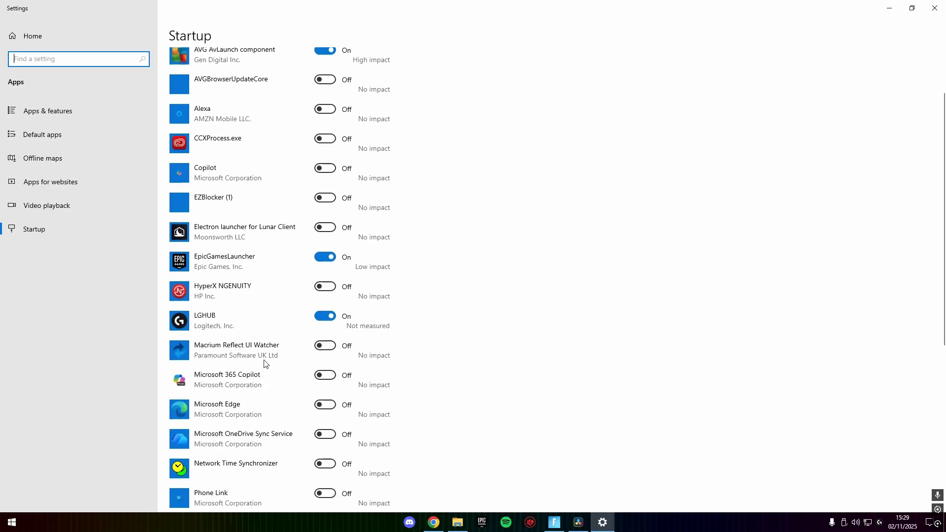
{"action": "scroll", "coordinate": [253, 358], "scroll_direction": "down", "scroll_amount": 2}
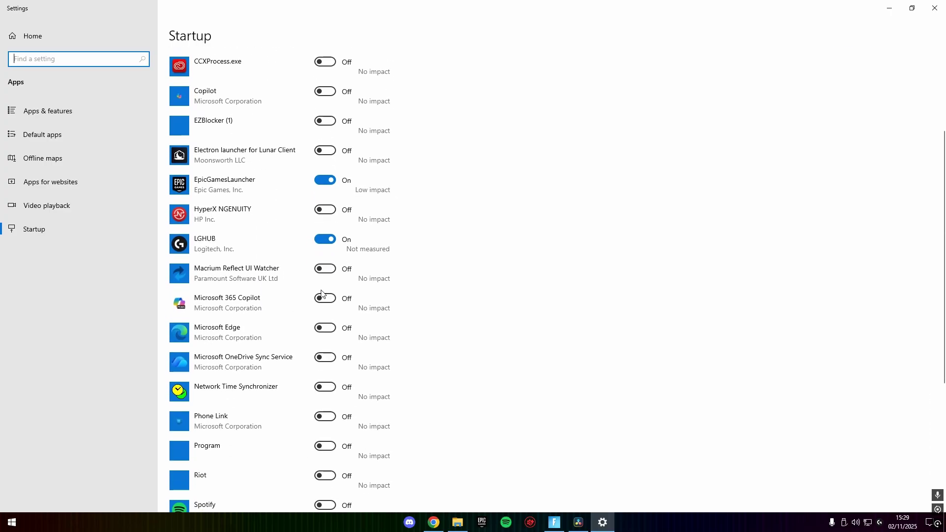
Enable Microsoft 365 Copilot as a startup app and disable it again.
{"action": "left_click", "coordinate": [325, 298]}
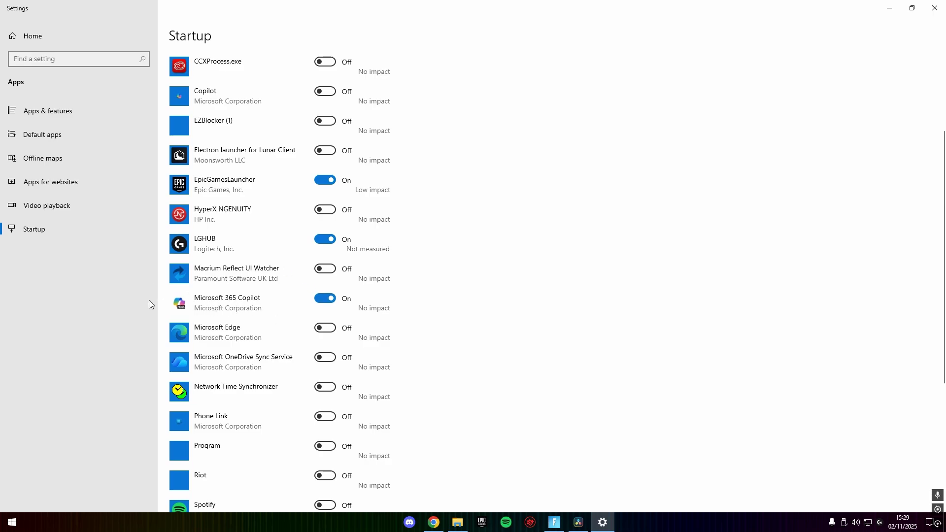
{"action": "left_click", "coordinate": [326, 298]}
{"action": "scroll", "coordinate": [266, 301], "scroll_direction": "up", "scroll_amount": 4}
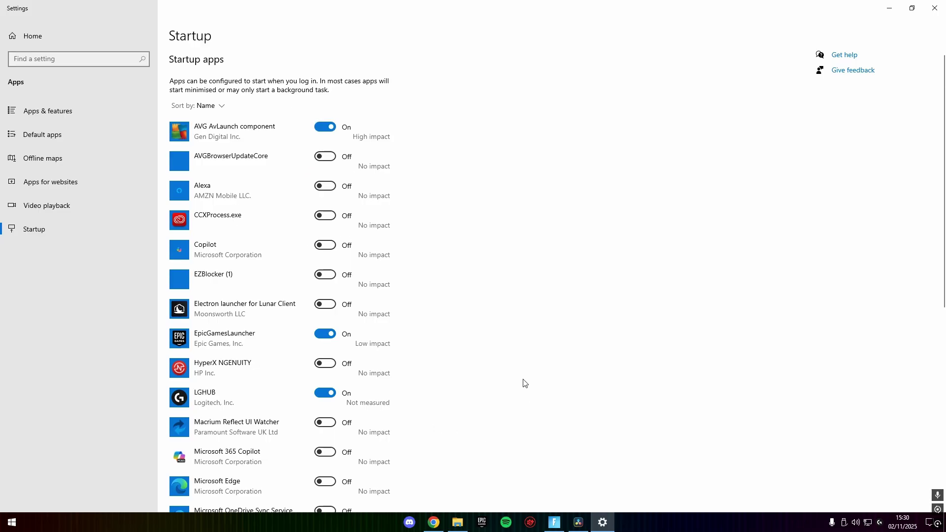
Close the Windows settings and switch back to the Fortnite lobby.
{"action": "left_click", "coordinate": [935, 8]}
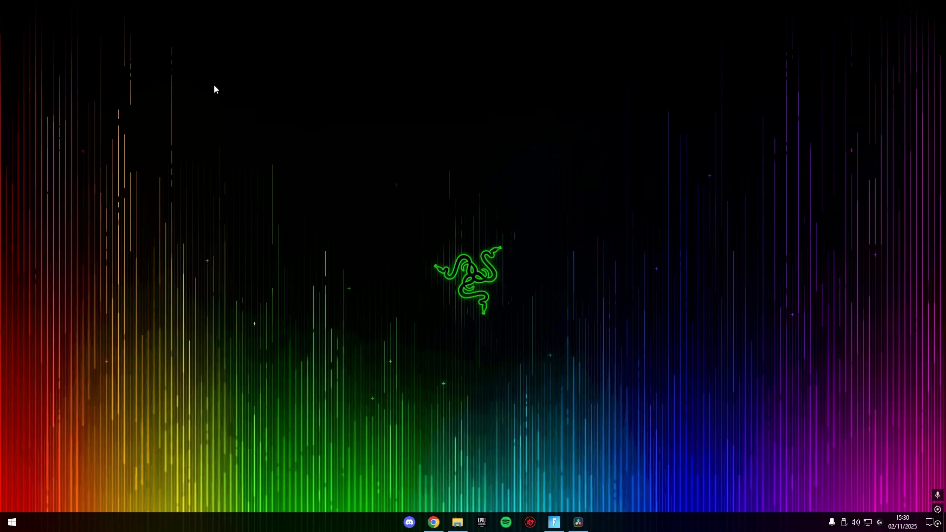
{"action": "key", "text": "alt+Tab"}
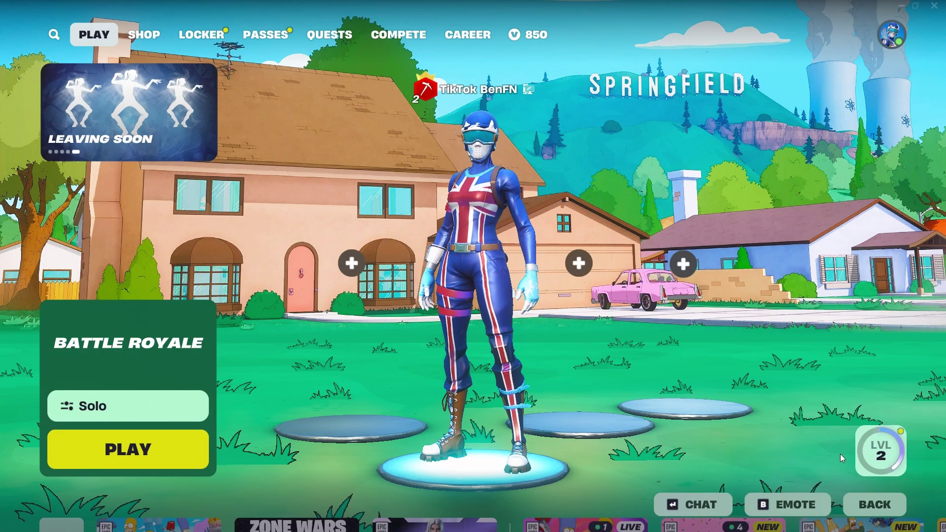